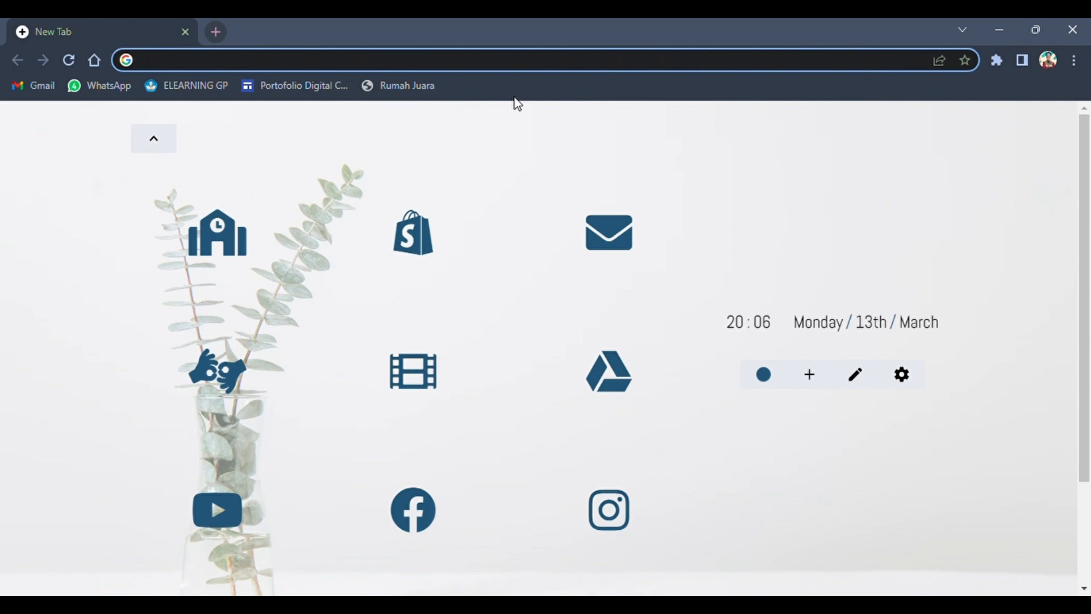
Open the login page at admin.cbt.smait-icj.sch.id and fill in the account email and password
text(admin.)
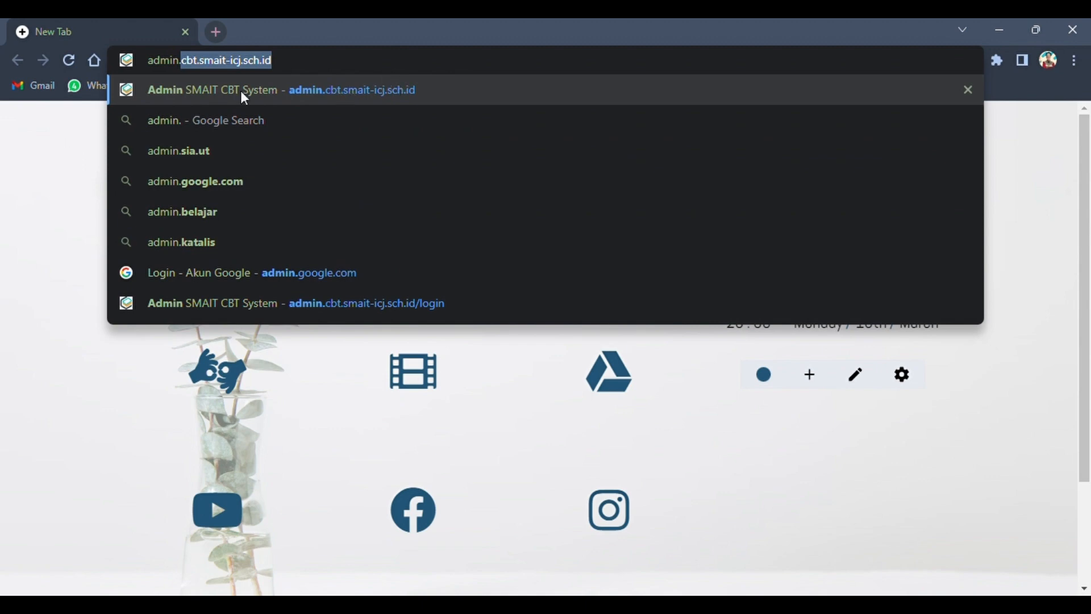
click(339, 91)
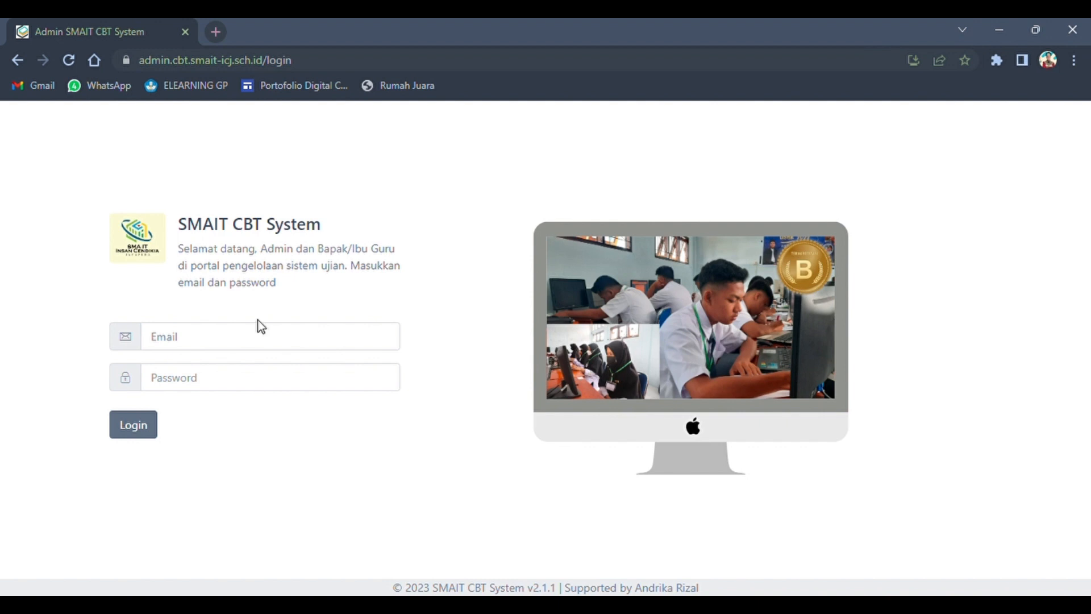
click(237, 341)
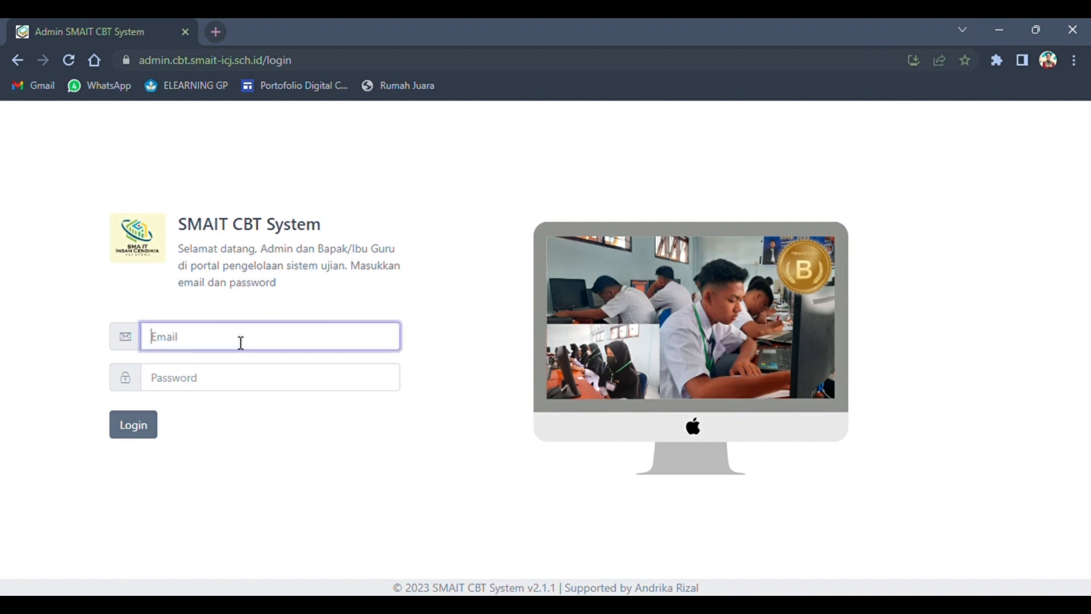
click(182, 378)
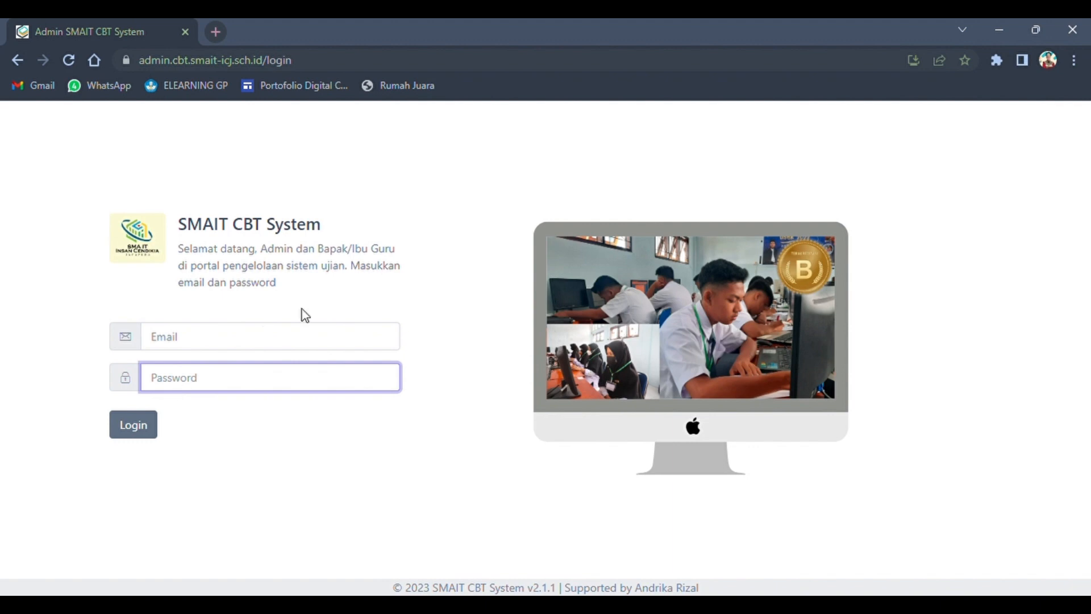
click(378, 301)
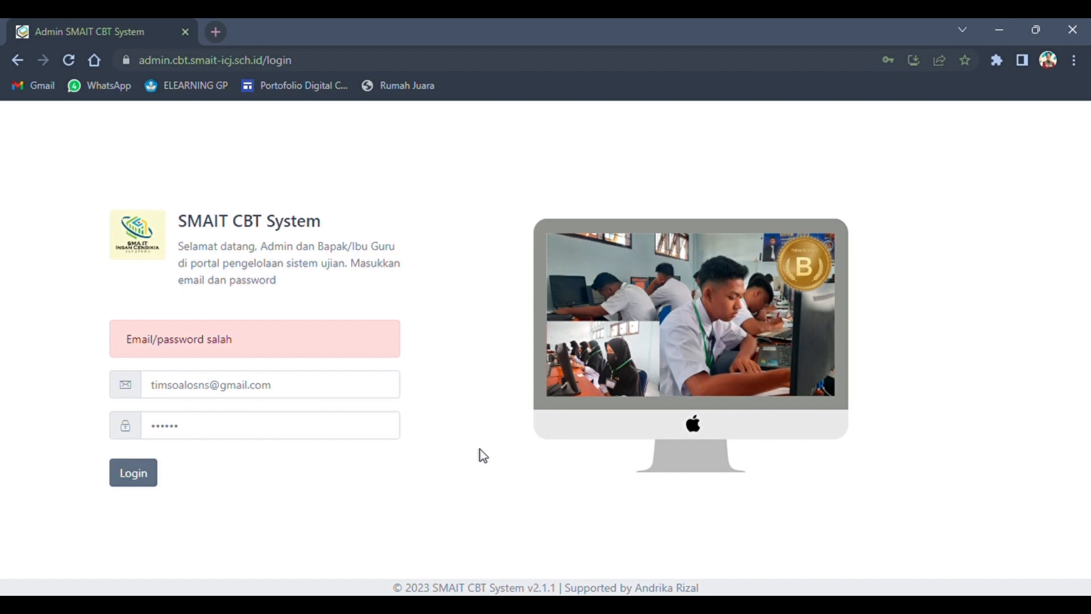
Retry logging in to the SMAIT CBT System with the email and password already filled in
click(290, 395)
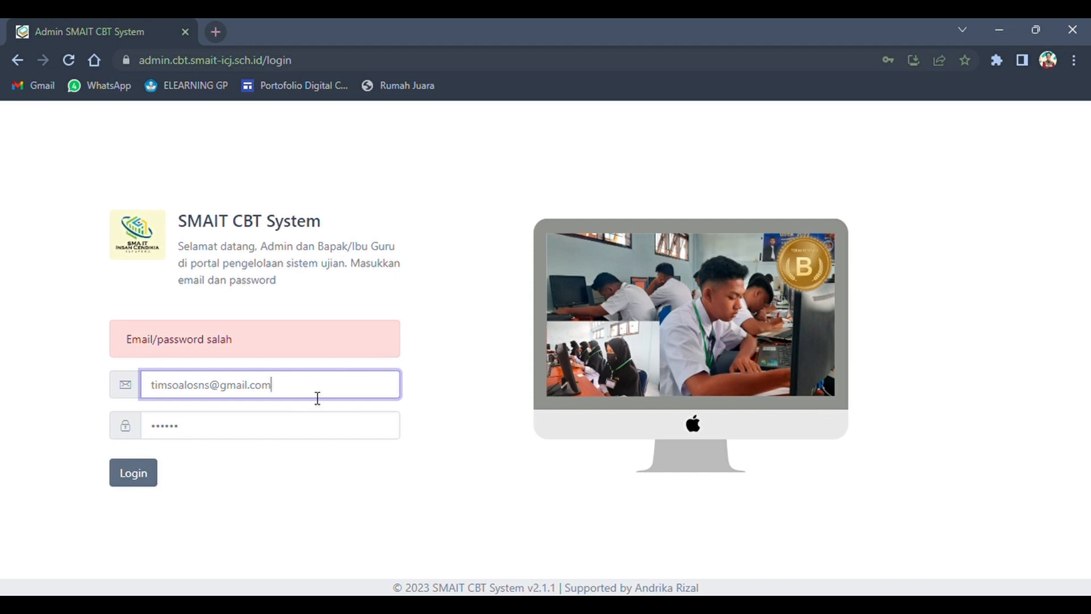
click(253, 426)
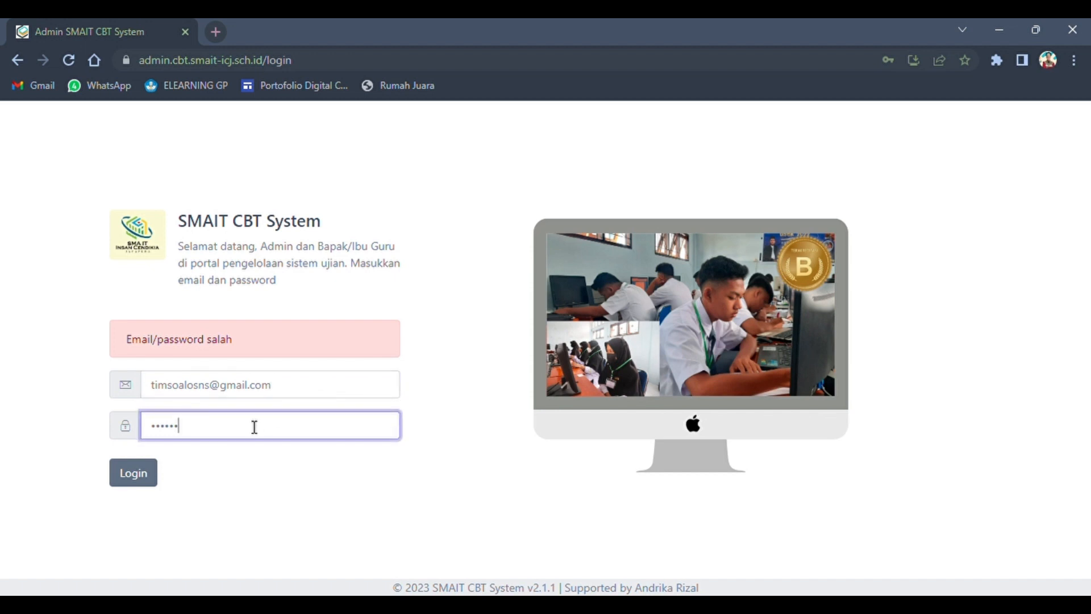
click(147, 482)
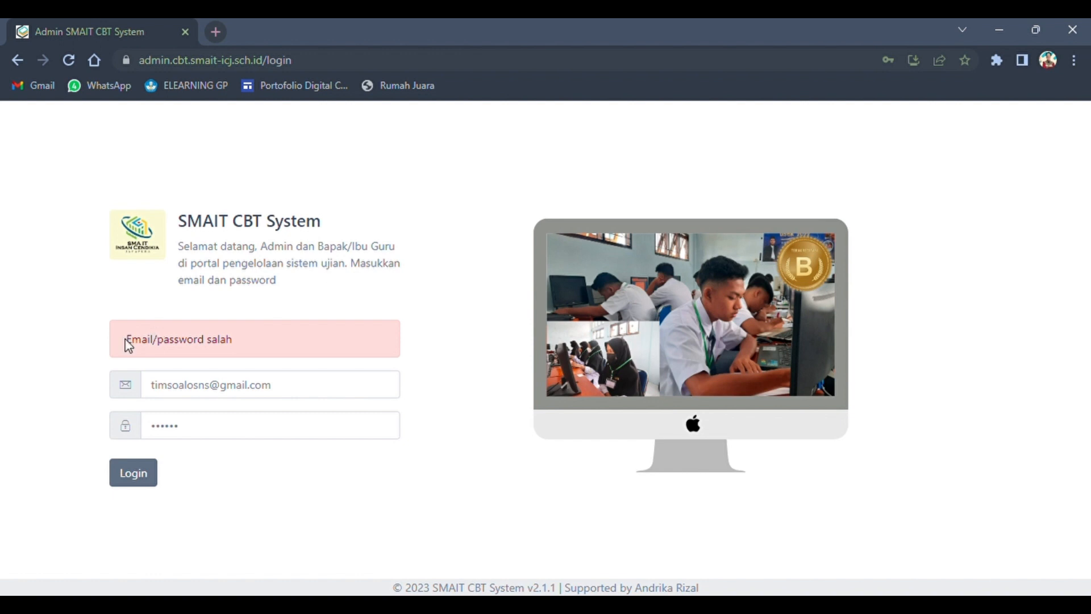
drag(129, 346, 233, 347)
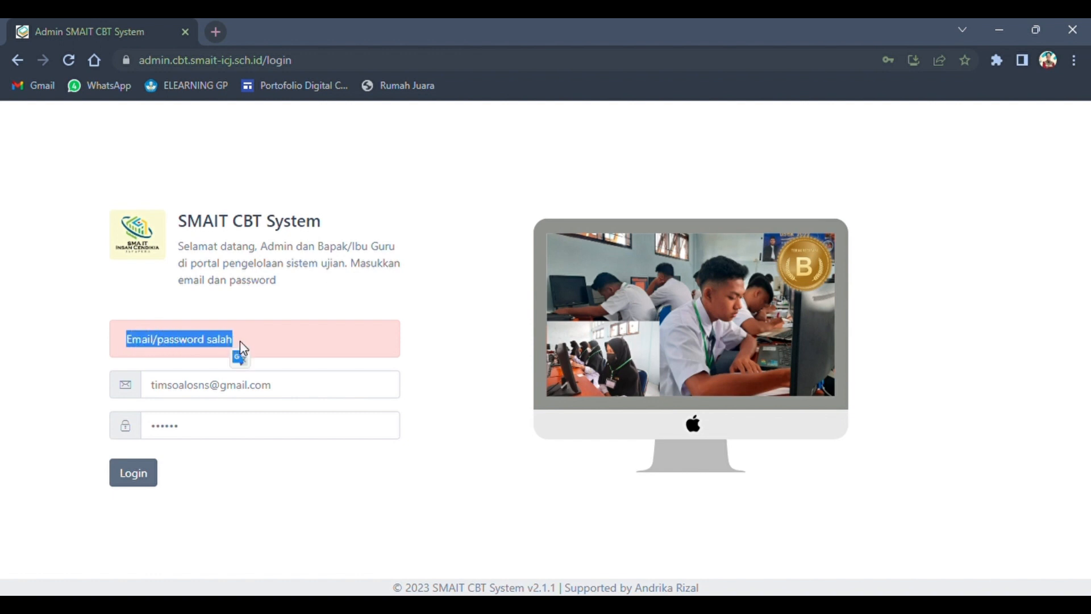
click(261, 337)
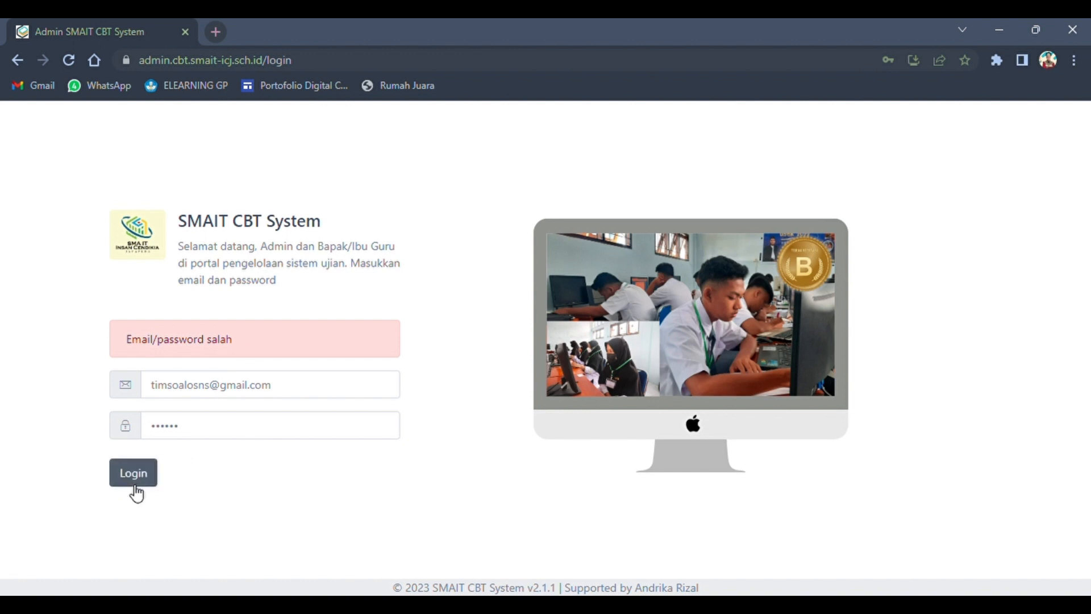
click(145, 480)
click(141, 483)
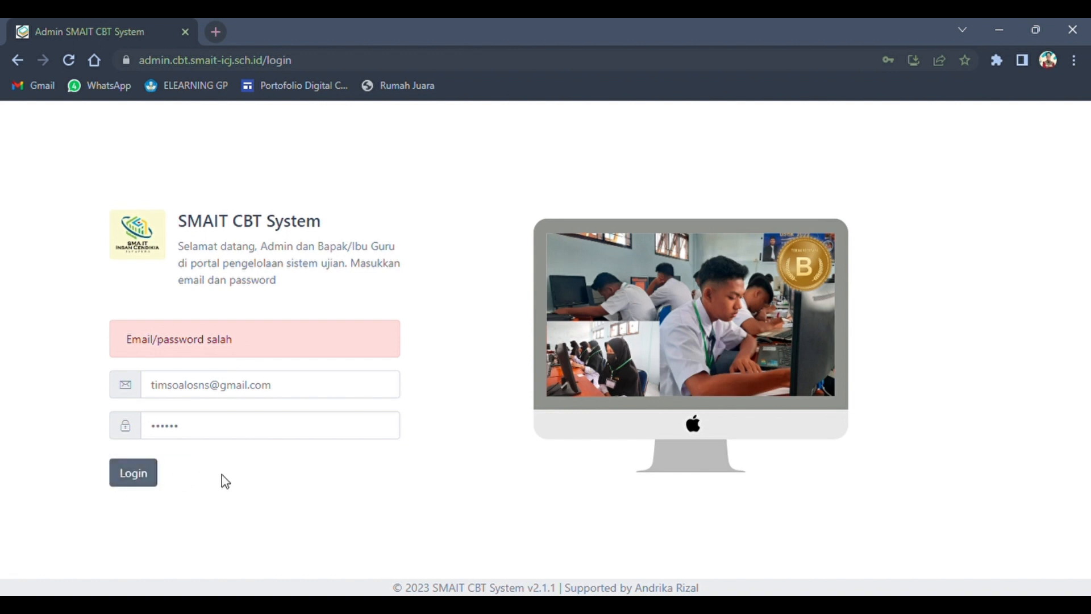
click(153, 480)
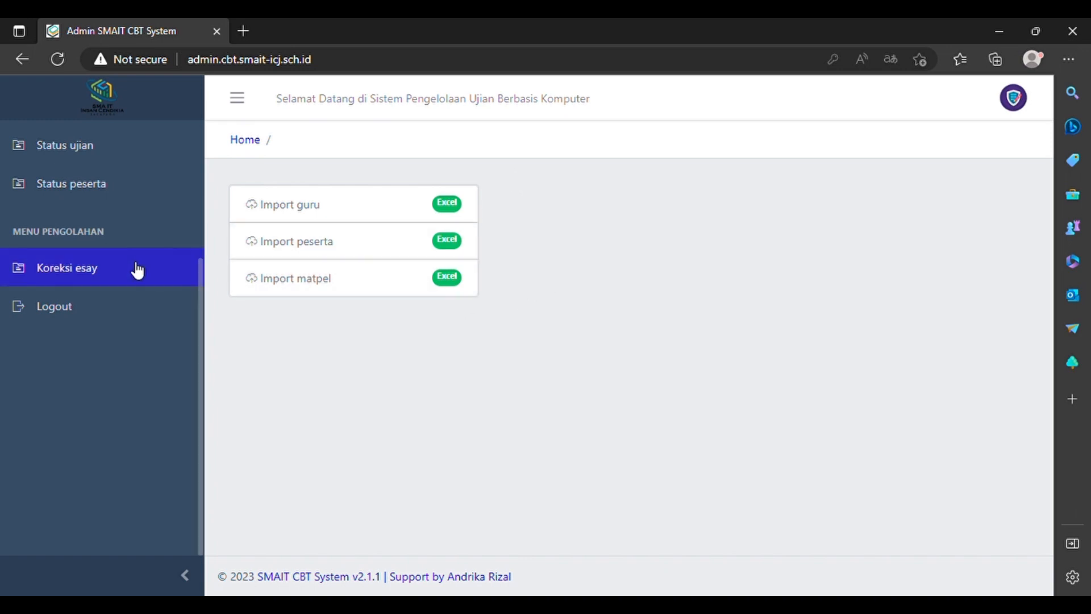
Open the Banksoal management page and display its list of question banks
scroll(136, 270, up, 3)
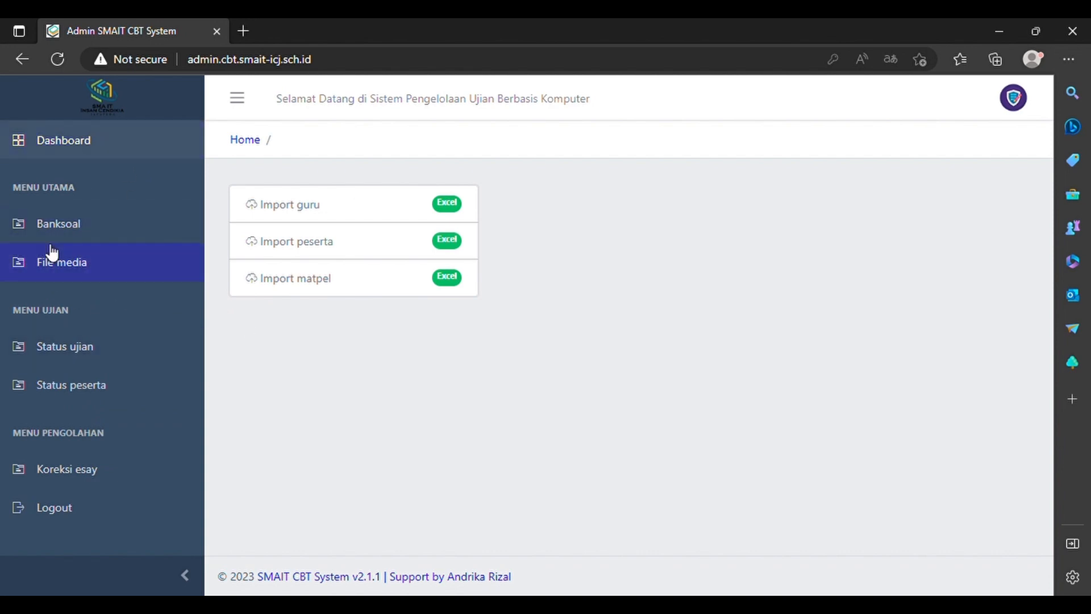
click(88, 228)
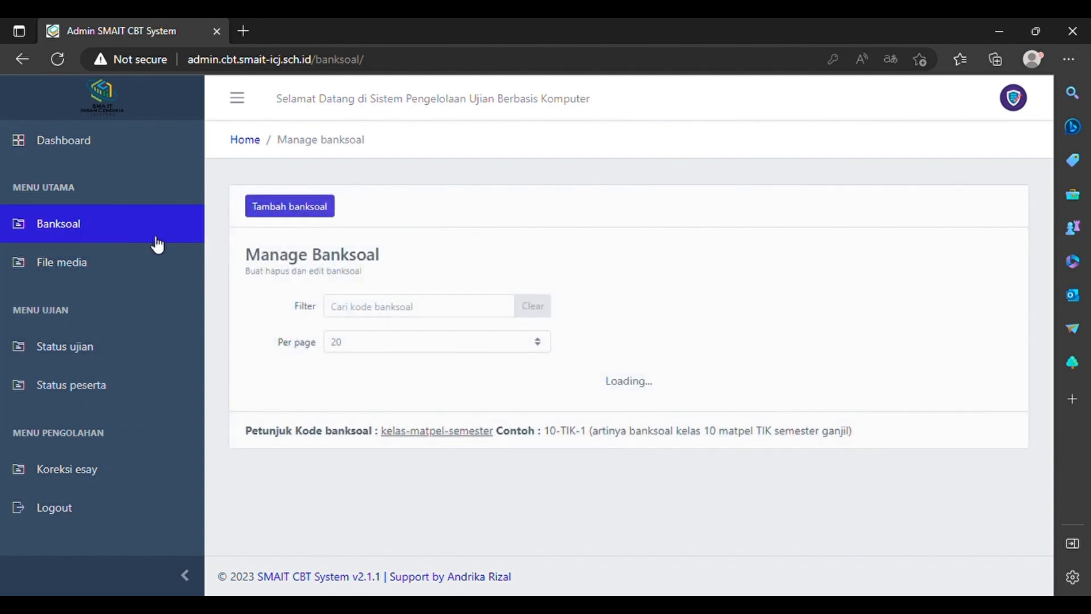
scroll(305, 413, down, 2)
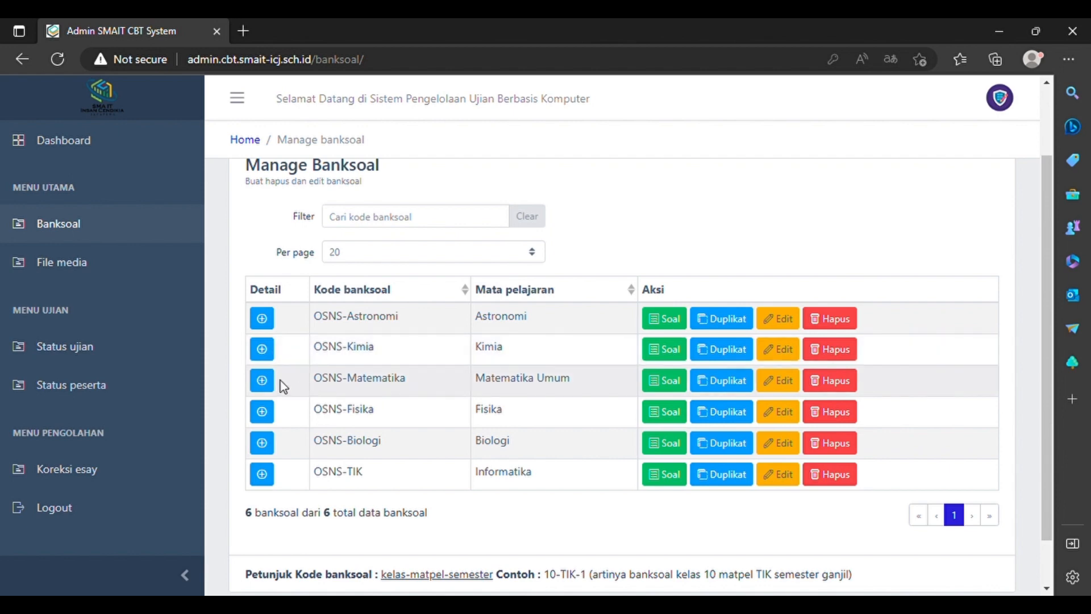
Expand the details of the OSNS-Matematika question bank to review its question types, and collapse them again
click(262, 380)
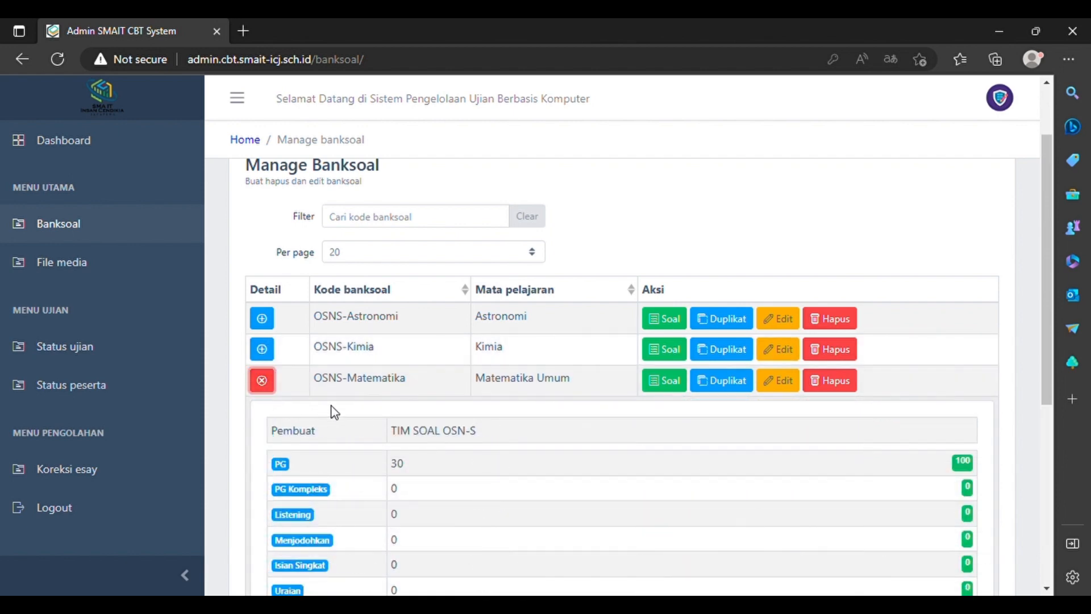
scroll(335, 412, down, 2)
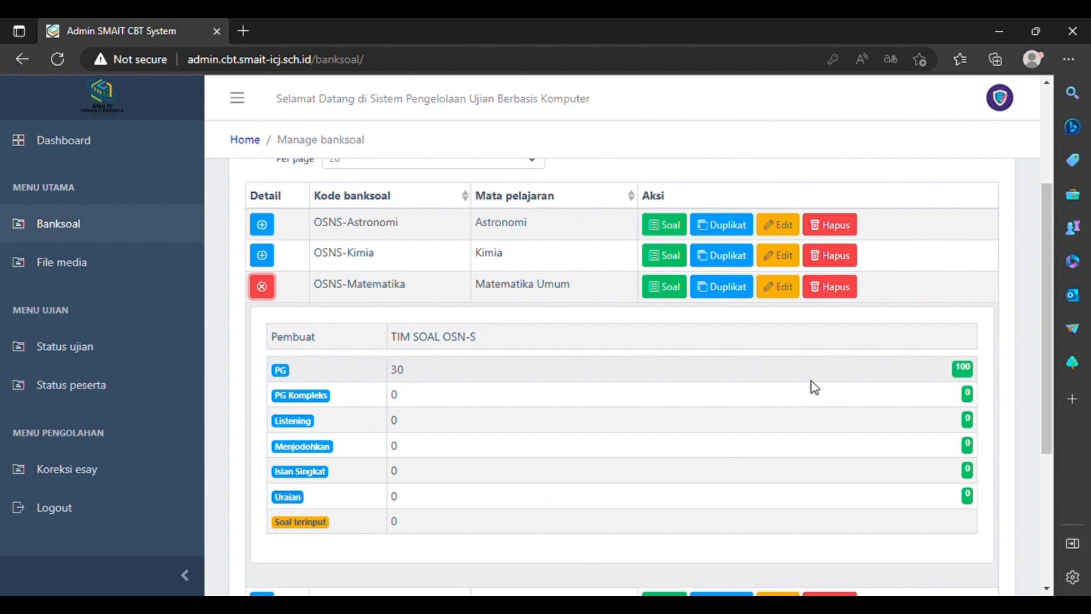
click(269, 286)
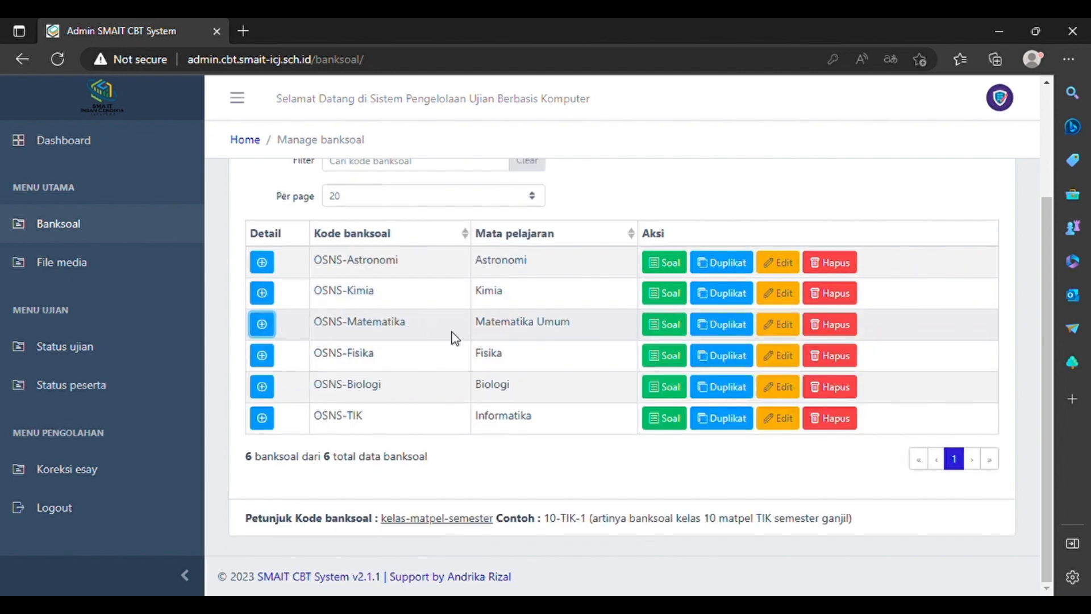
Open the questions of the OSNS-Matematika bank and start adding a question, with its Pertanyaan text ready for editing
click(663, 331)
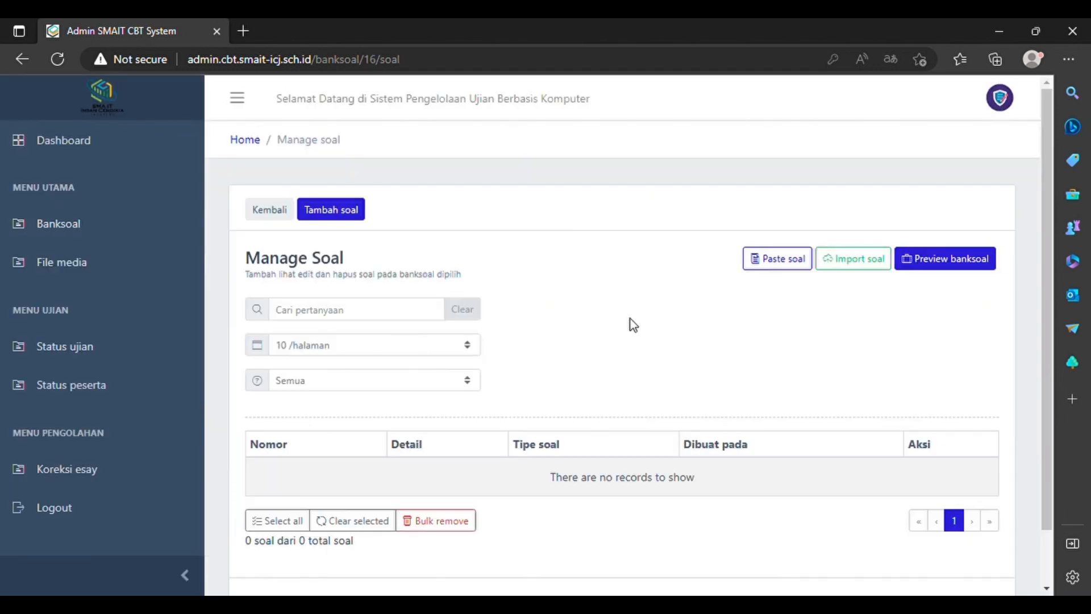
scroll(634, 325, down, 1)
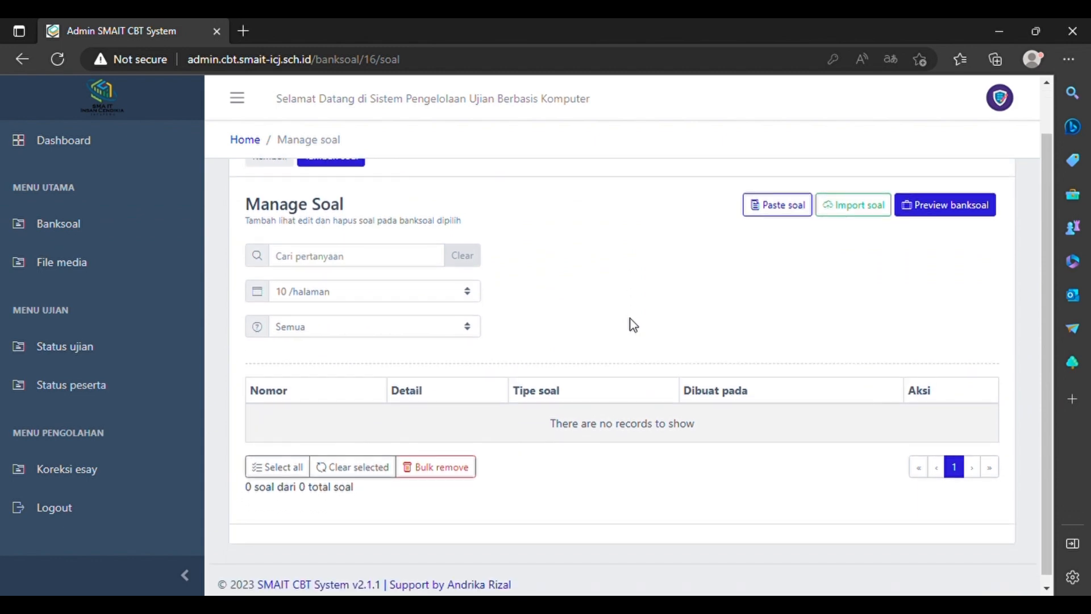
scroll(633, 325, up, 1)
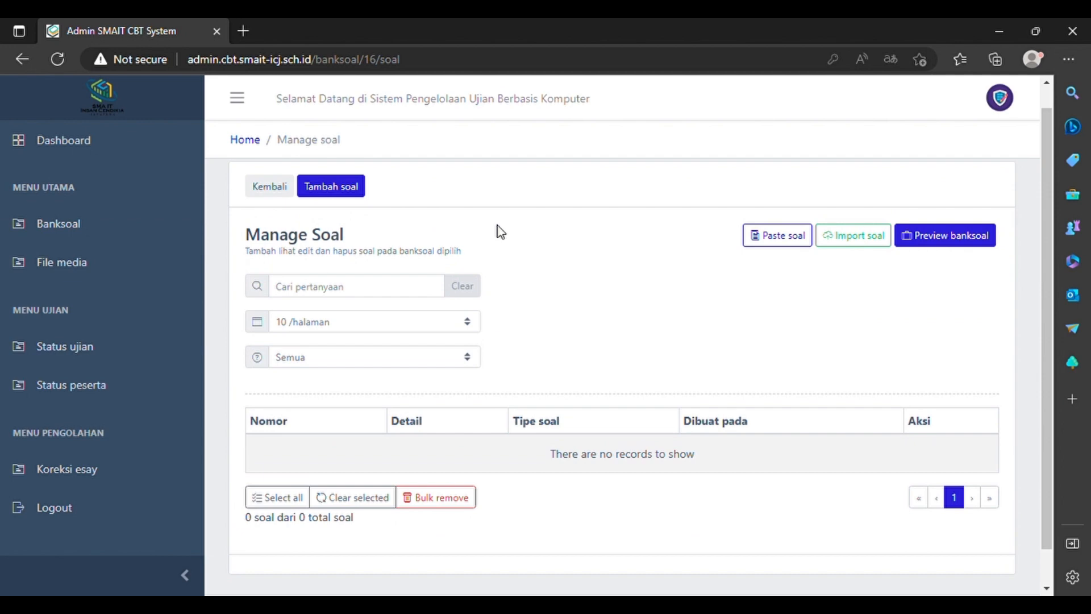
click(348, 186)
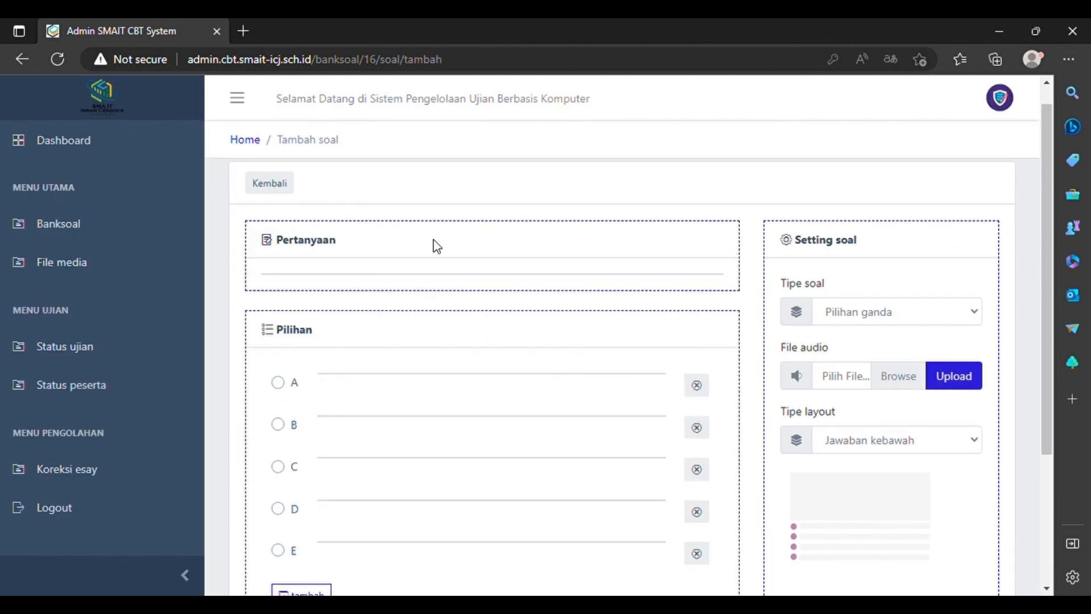
click(403, 290)
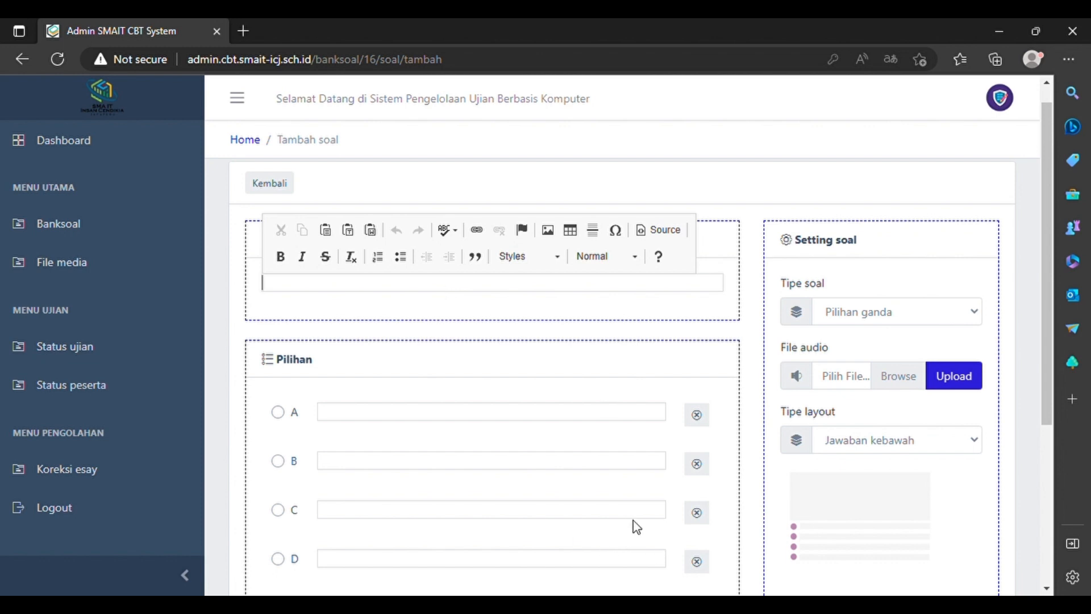
Search the web for google docs in a new browser tab, open Google Docs and create a blank document
click(246, 30)
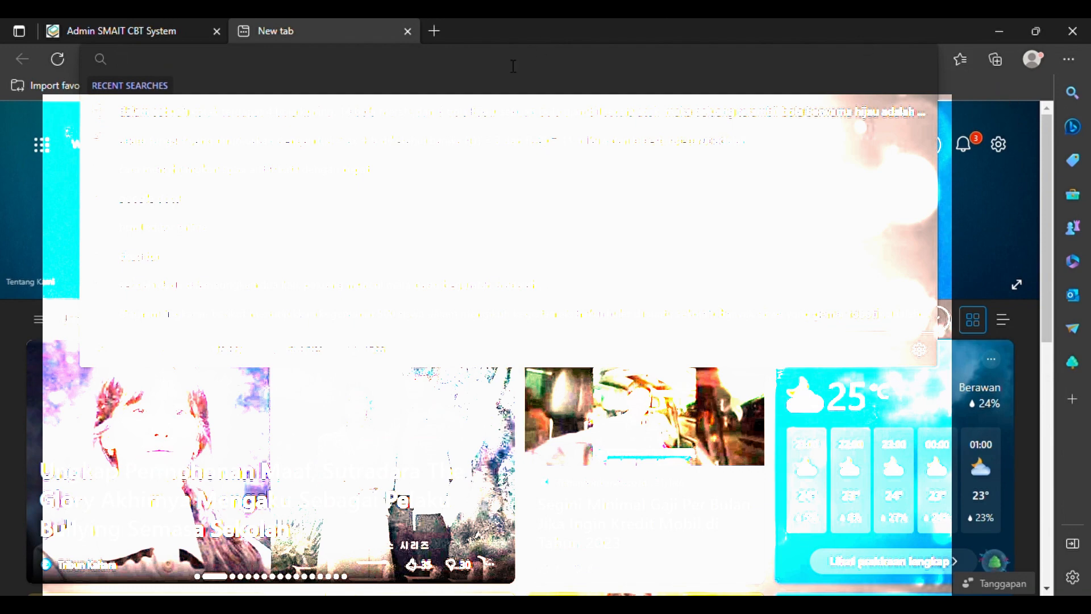
text(google docs)
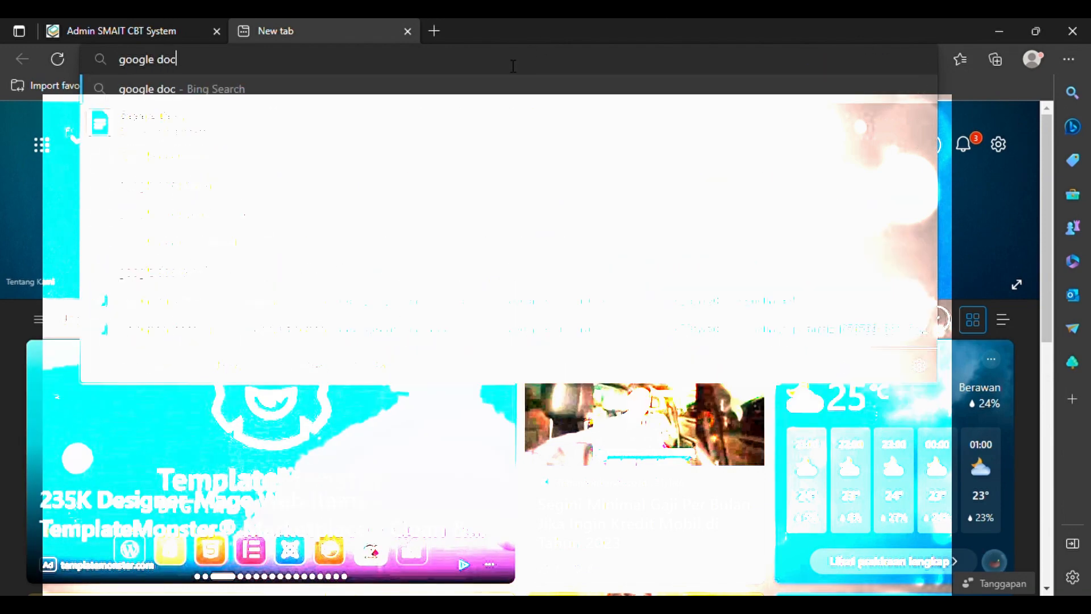
key(Return)
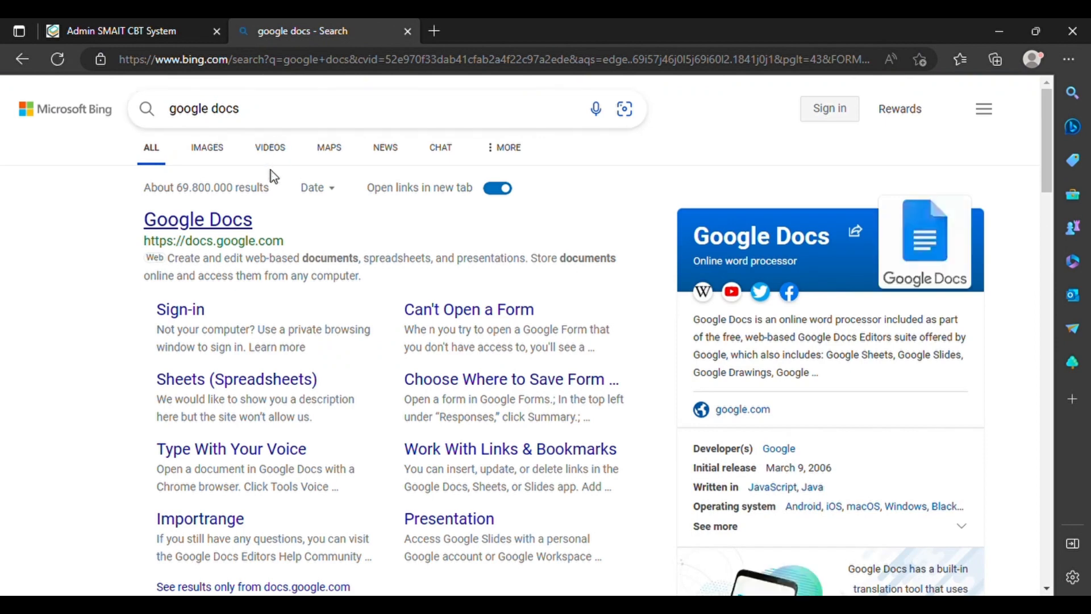
click(235, 226)
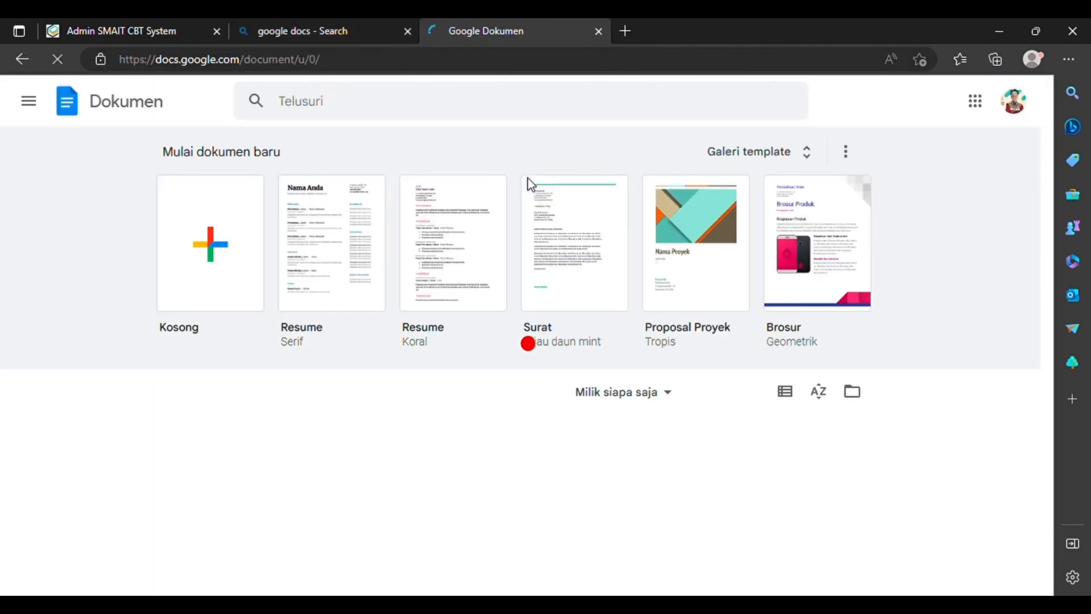
click(218, 250)
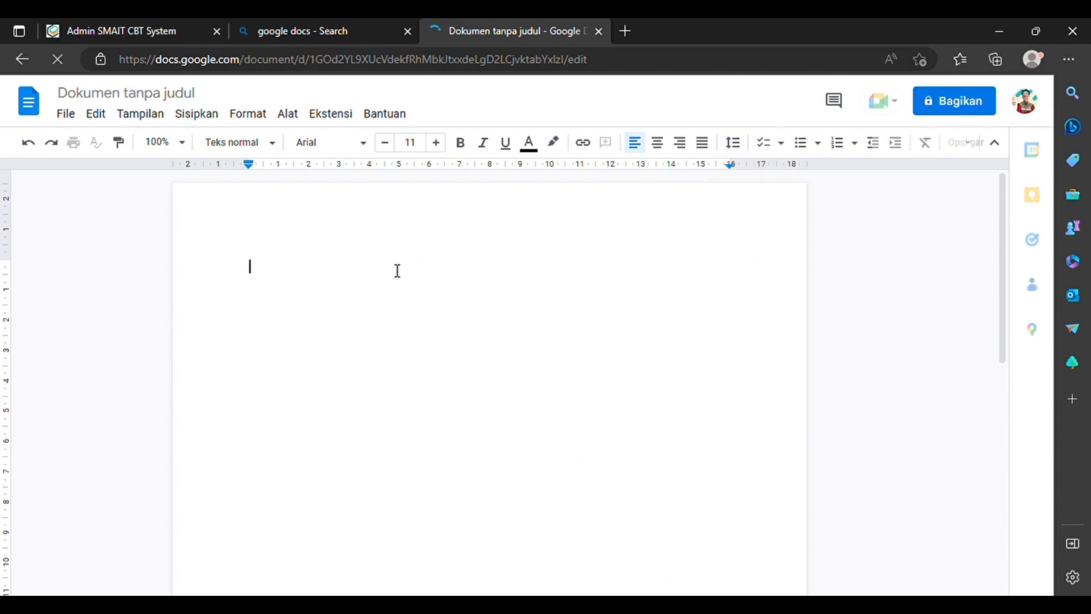
click(342, 123)
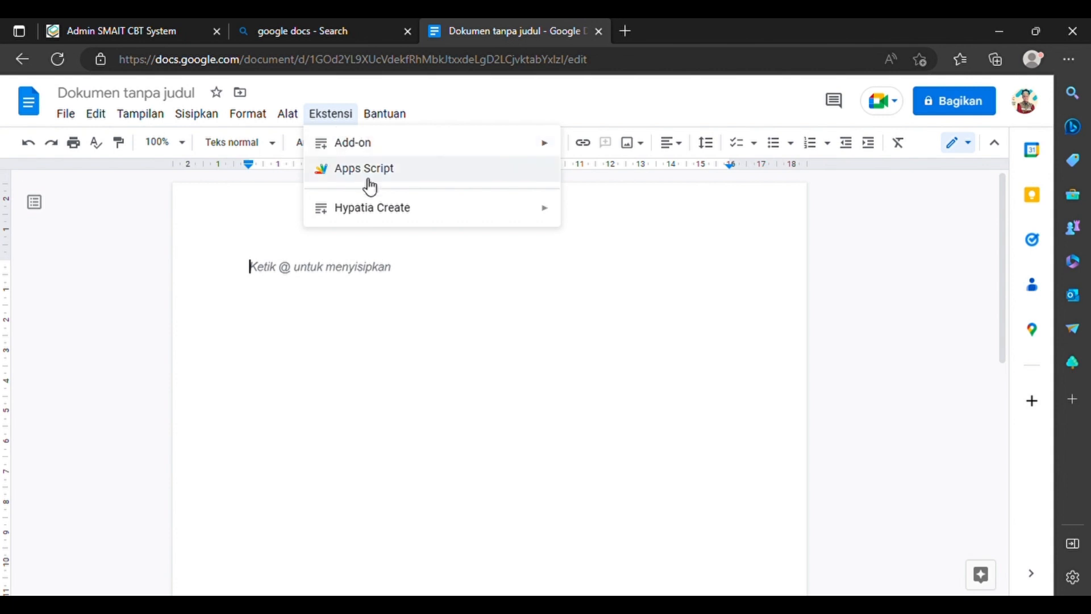
mouse_move(421, 212)
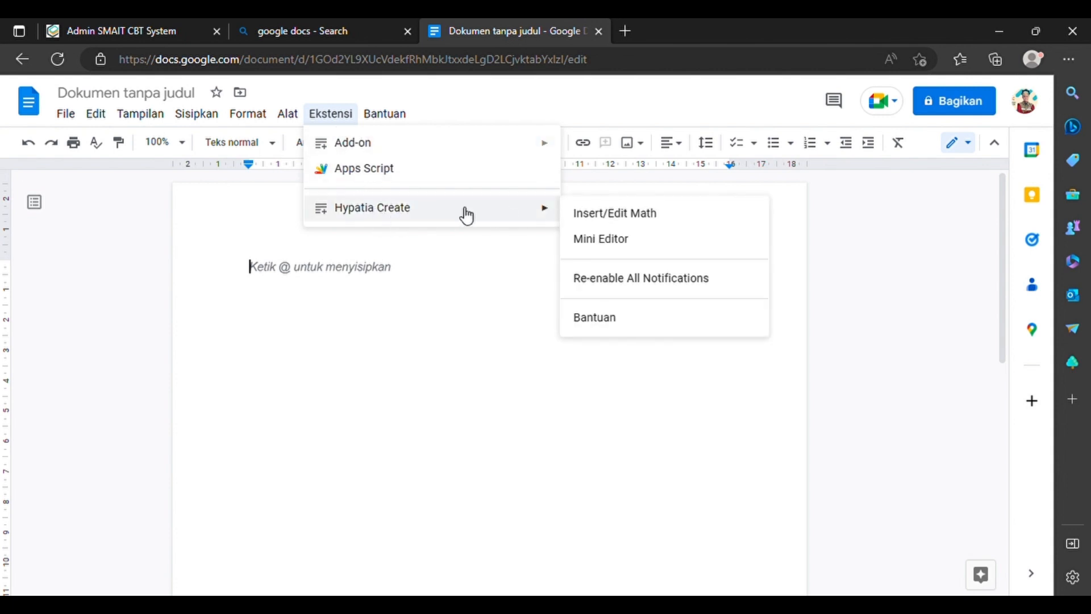
mouse_move(385, 150)
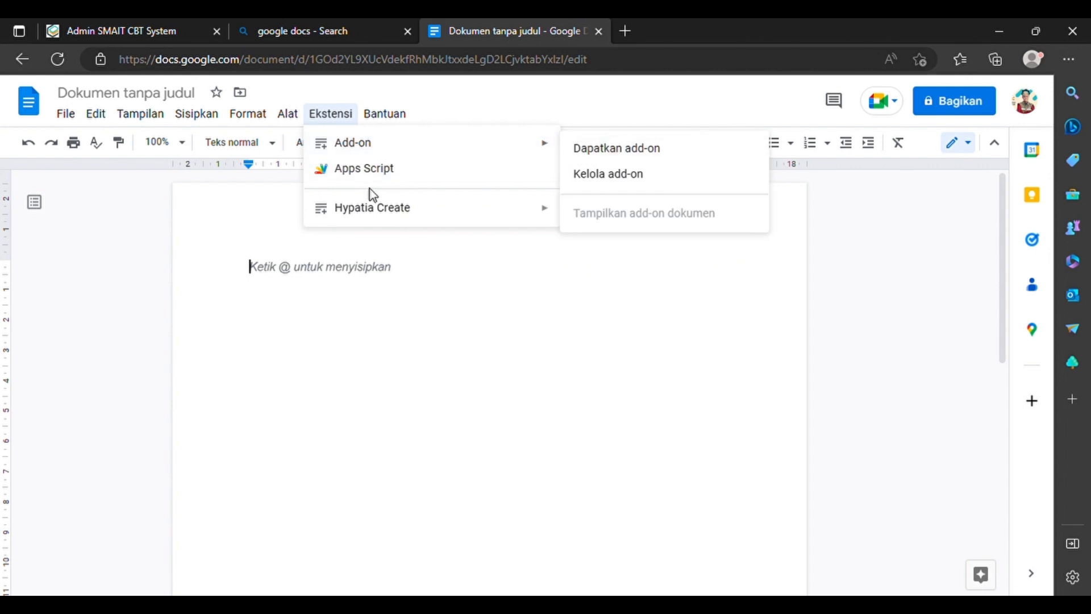
click(312, 287)
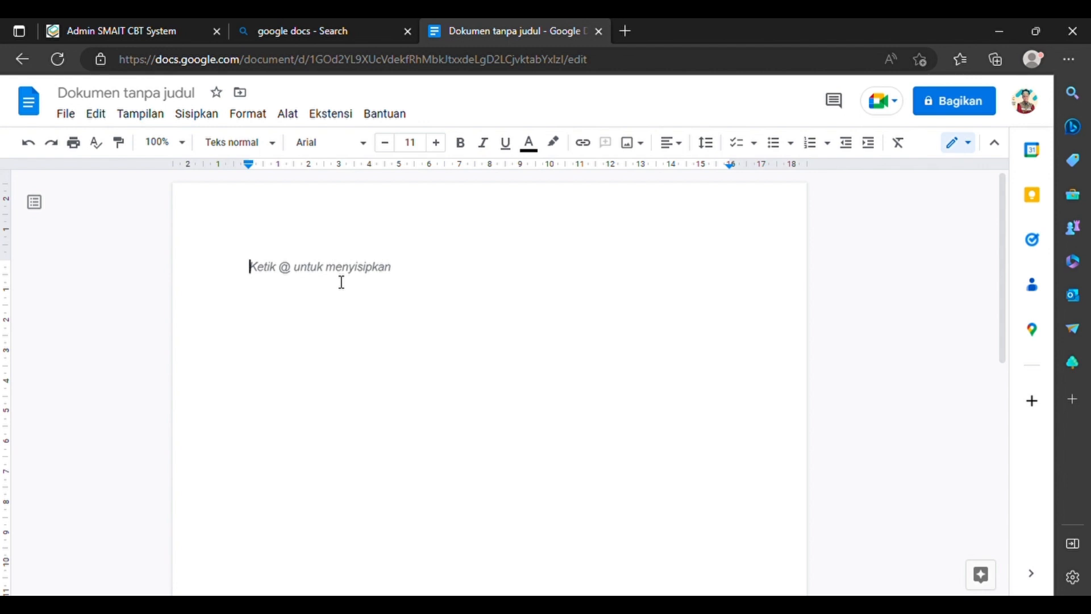
Write "Berapakah nilai dari" in the blank document and open the Mini Editor of Hypatia Create
text(Berapa)
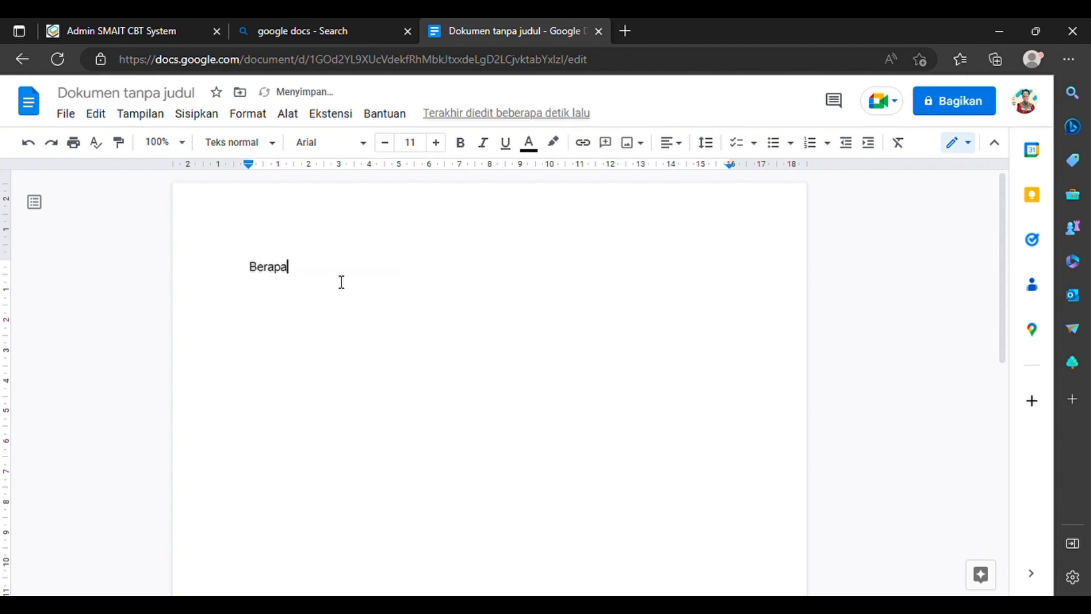
text(kah nilai dari)
click(339, 119)
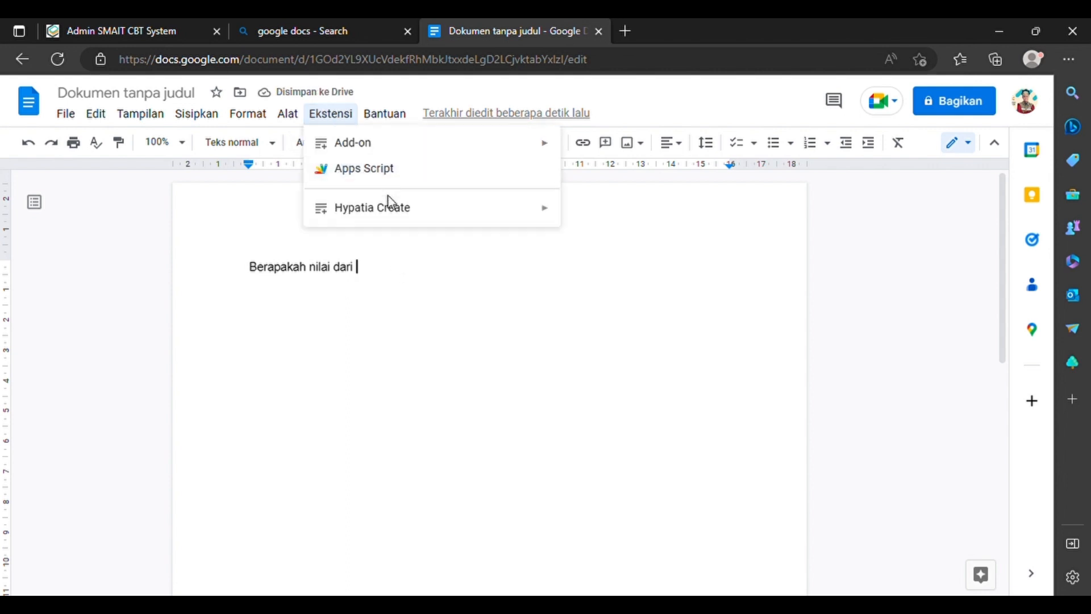
mouse_move(397, 215)
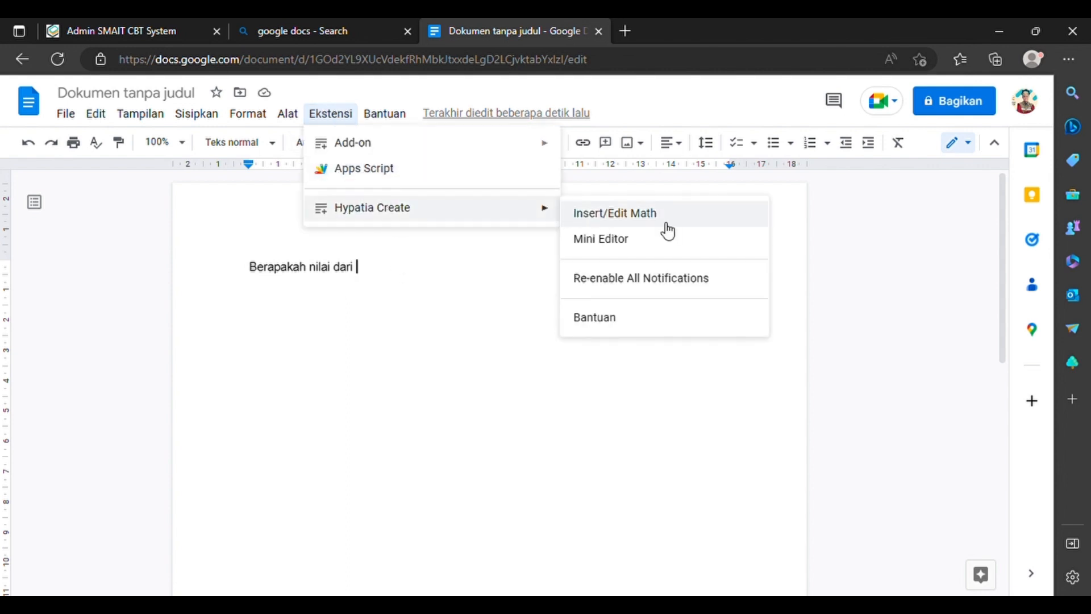
click(606, 244)
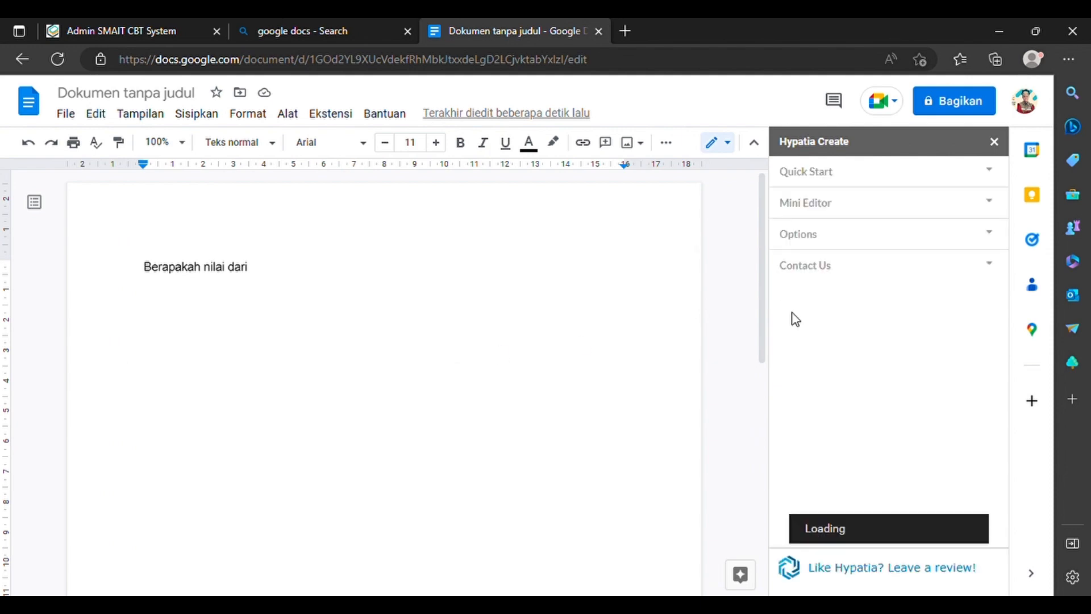
scroll(849, 324, down, 10)
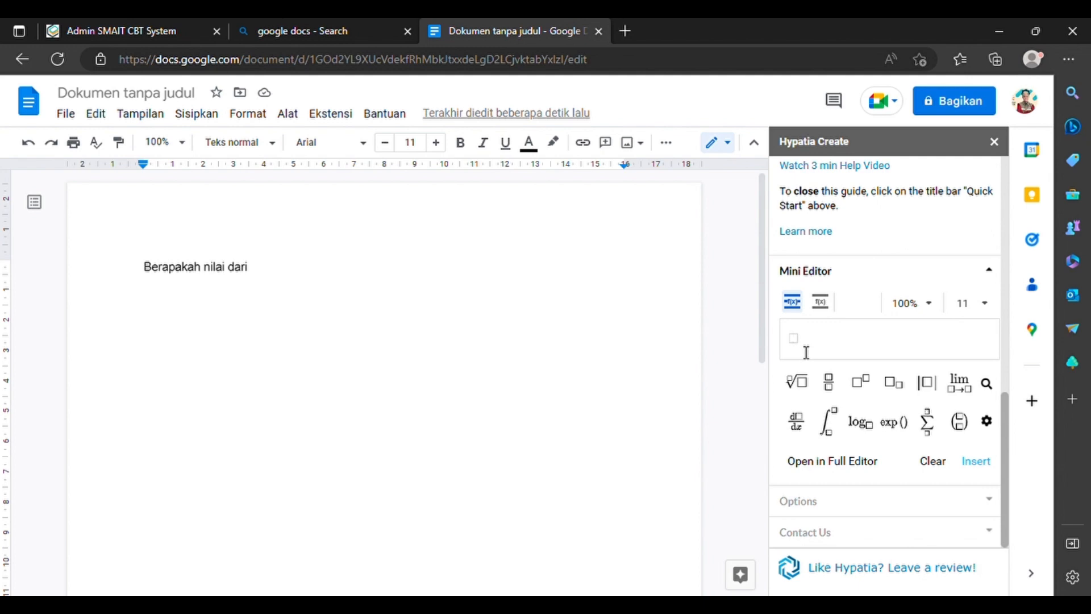
Compose the equation ∛8 + x² in the Mini Editor
click(803, 384)
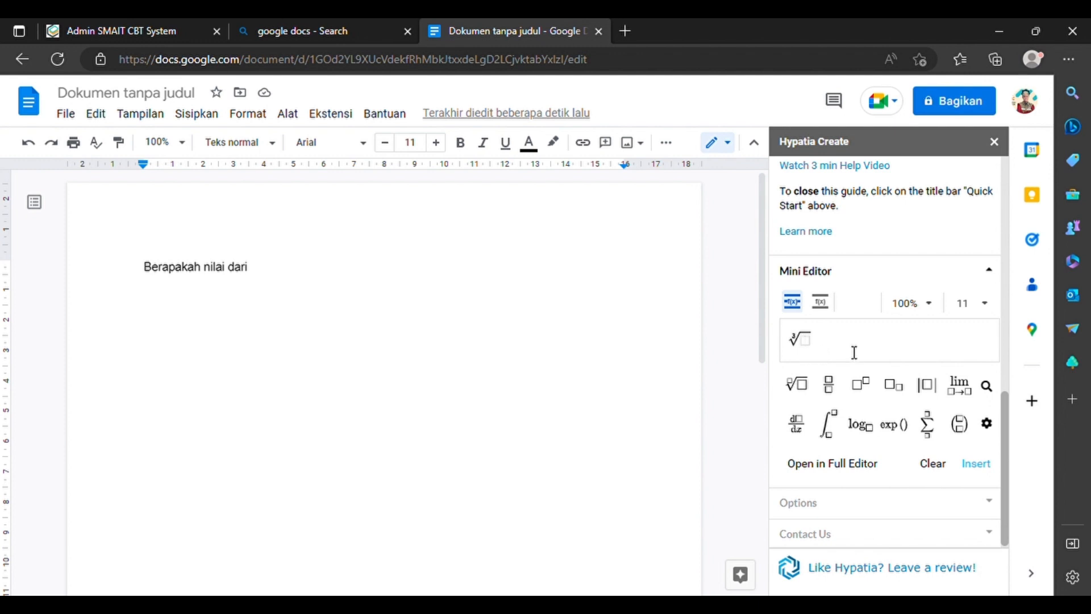
text(8)
key(Right)
text(+1)
text(x^2)
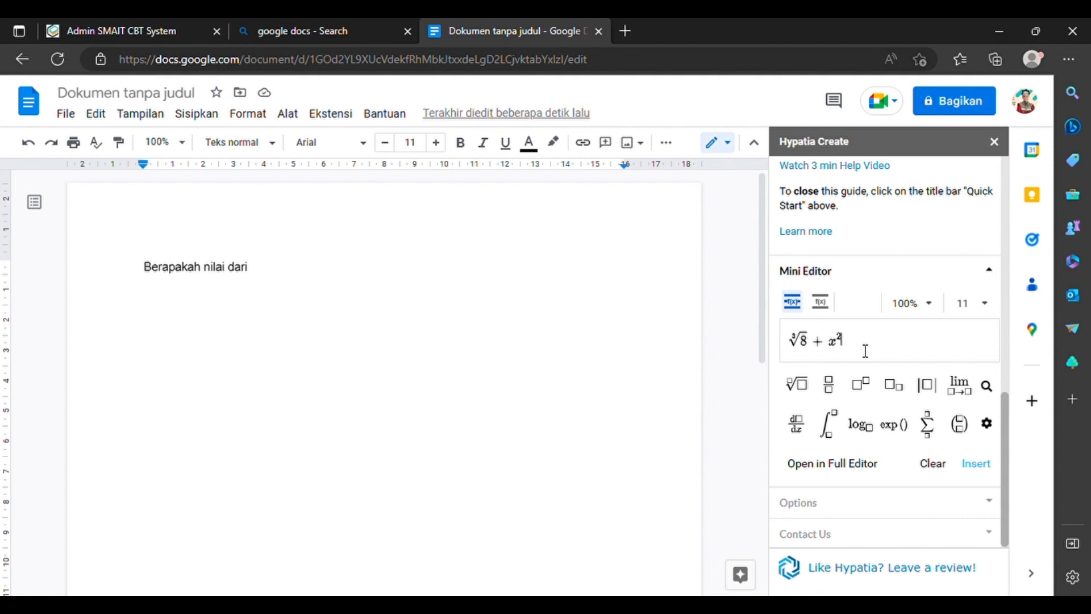
key(ctrl+a)
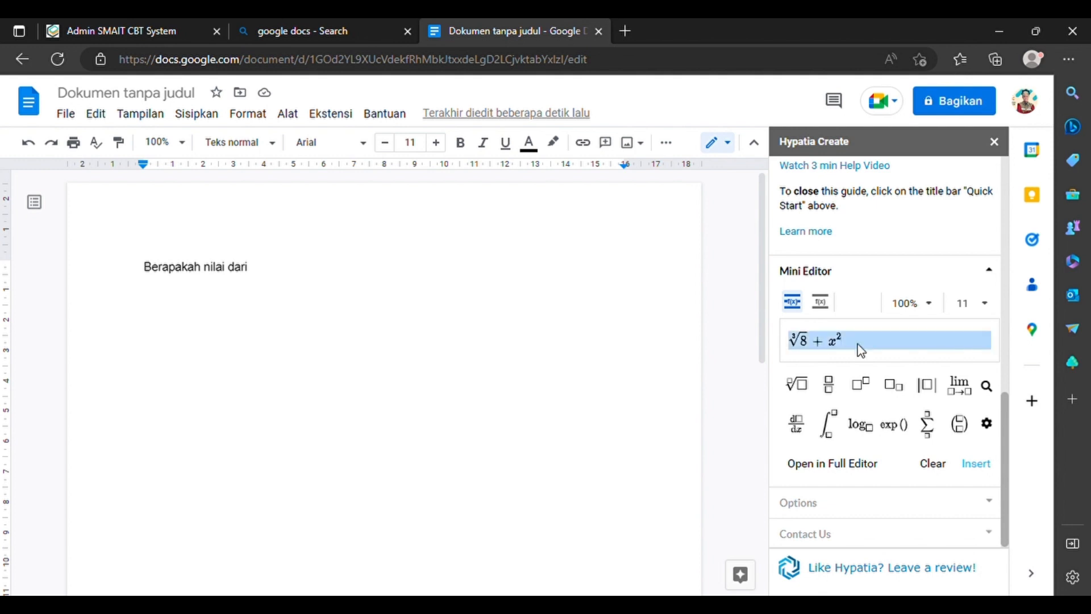
key(BackSpace)
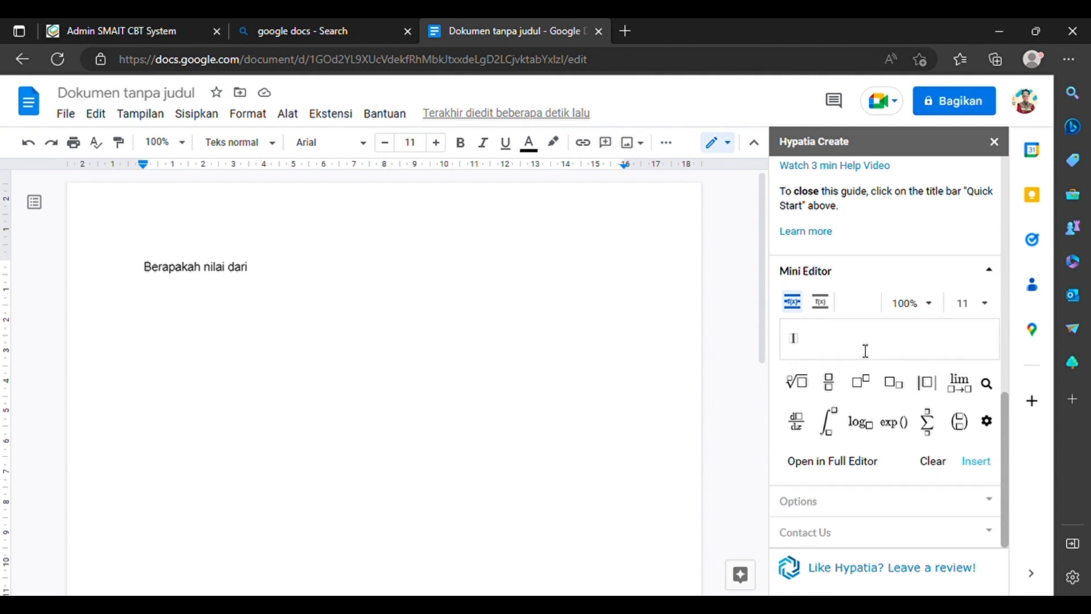
key(ctrl+z)
click(858, 344)
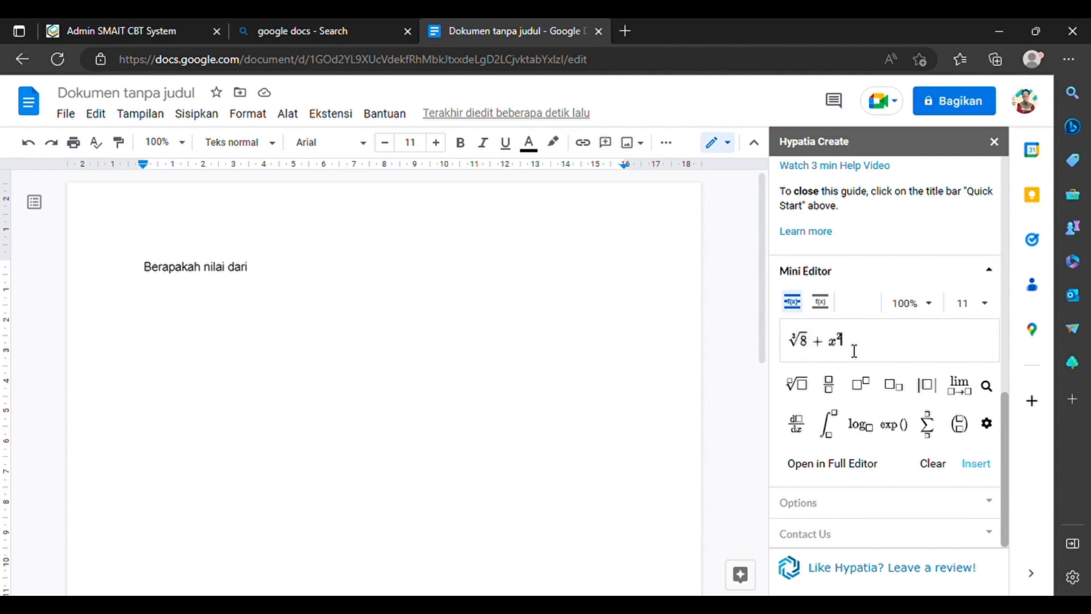
Insert the equation into the document after "Berapakah nilai dari" and complete the sentence with "adalah ...."
click(979, 465)
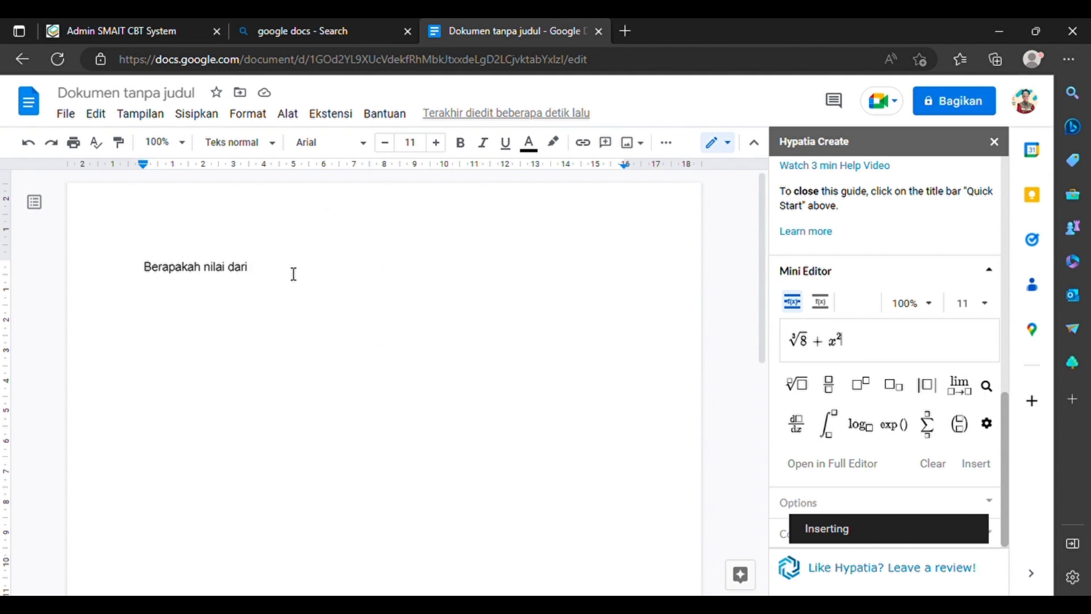
click(331, 277)
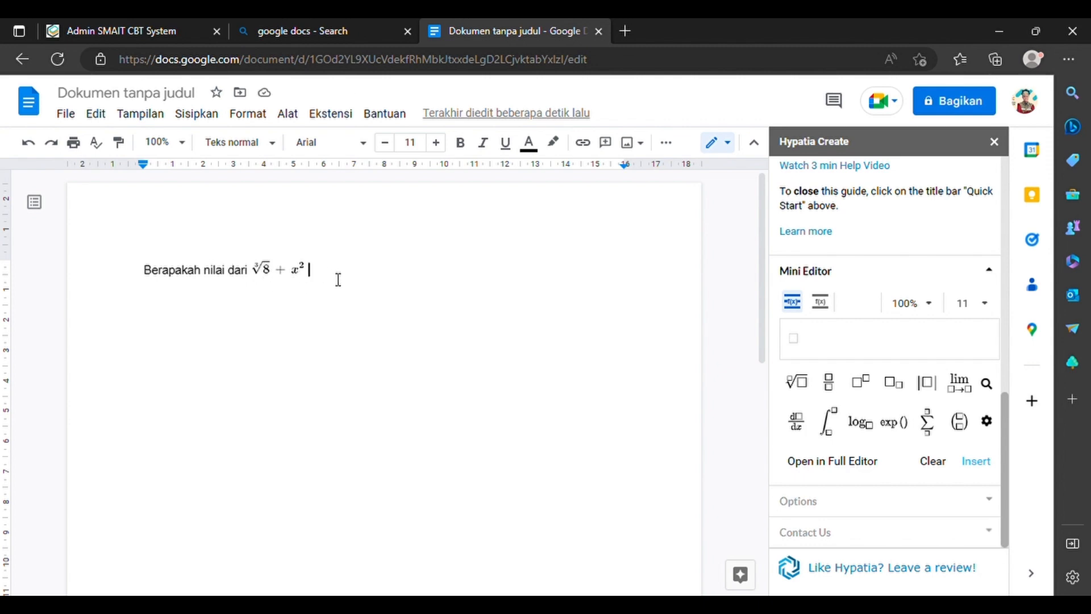
text(adalah ...)
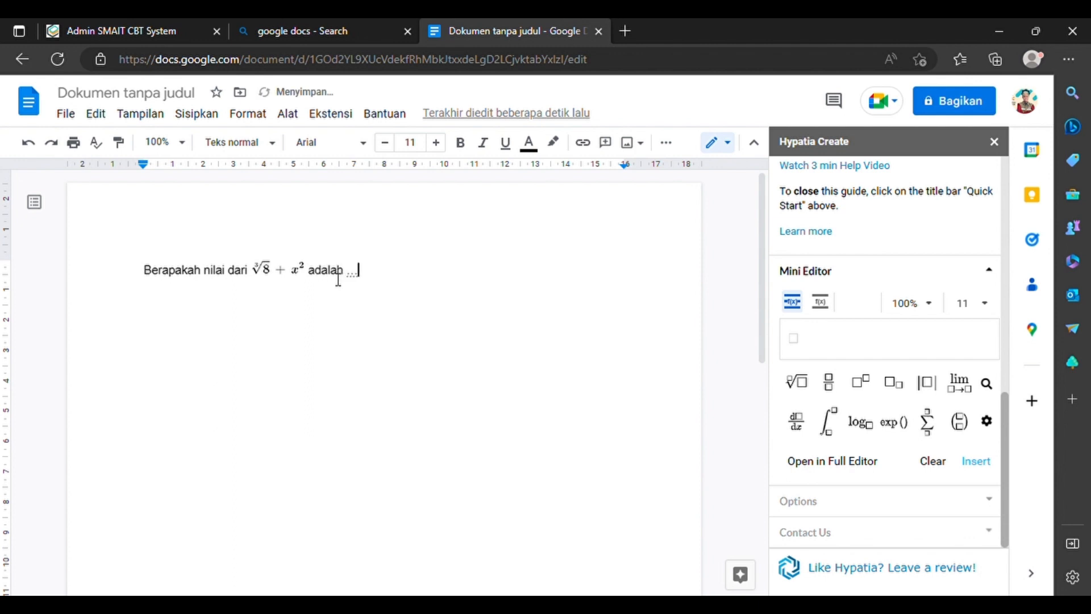
text(.)
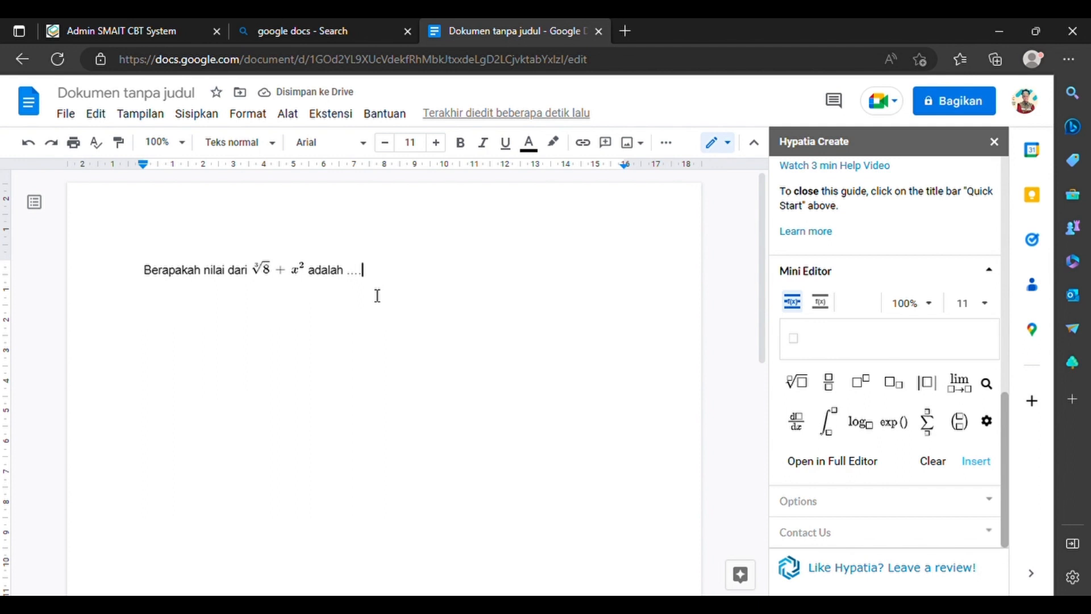
Copy the whole sentence with its equation, clear the document, and paste the sentence into the Pertanyaan text in the SMAIT CBT System
key(ctrl+a)
key(ctrl+c)
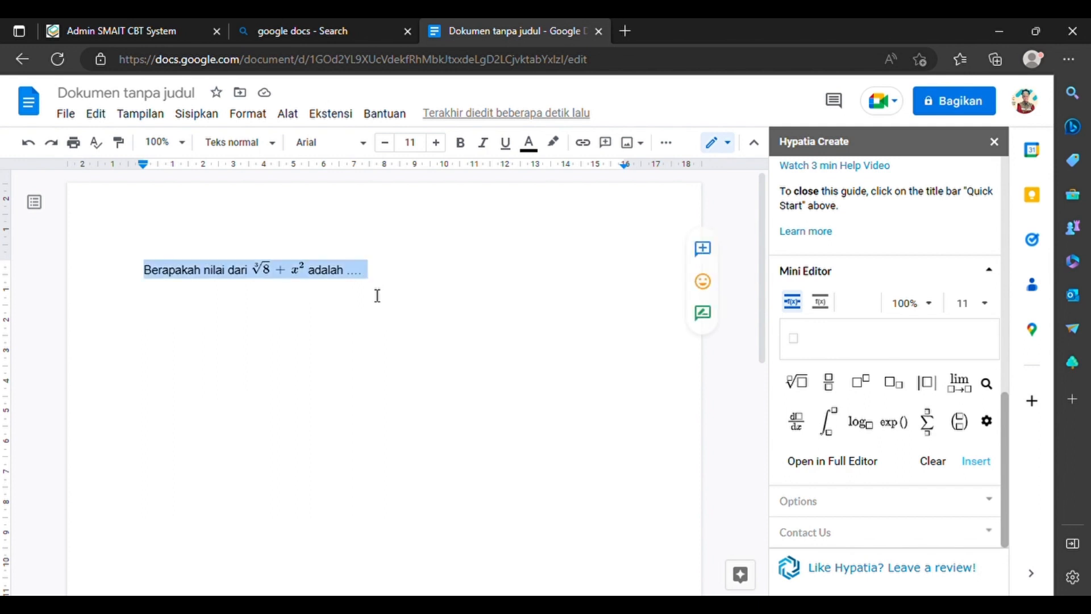
key(BackSpace)
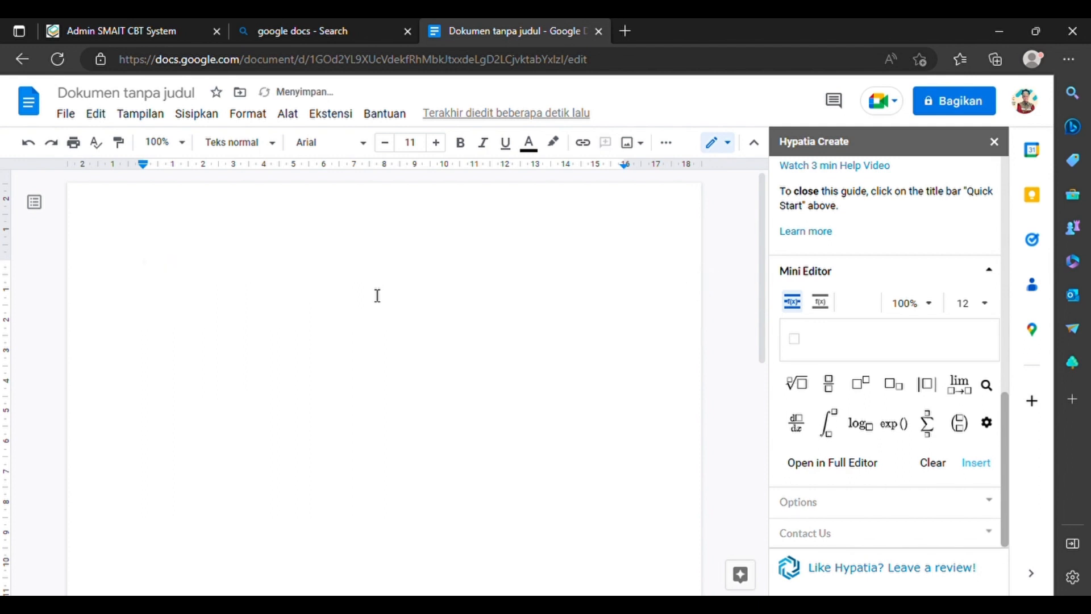
click(108, 29)
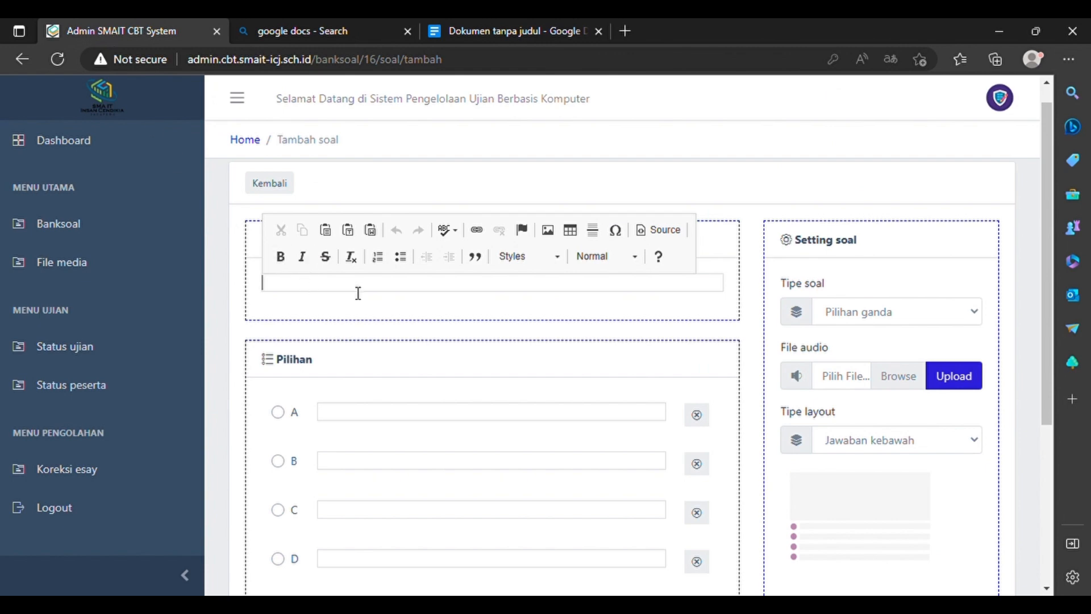
key(ctrl+v)
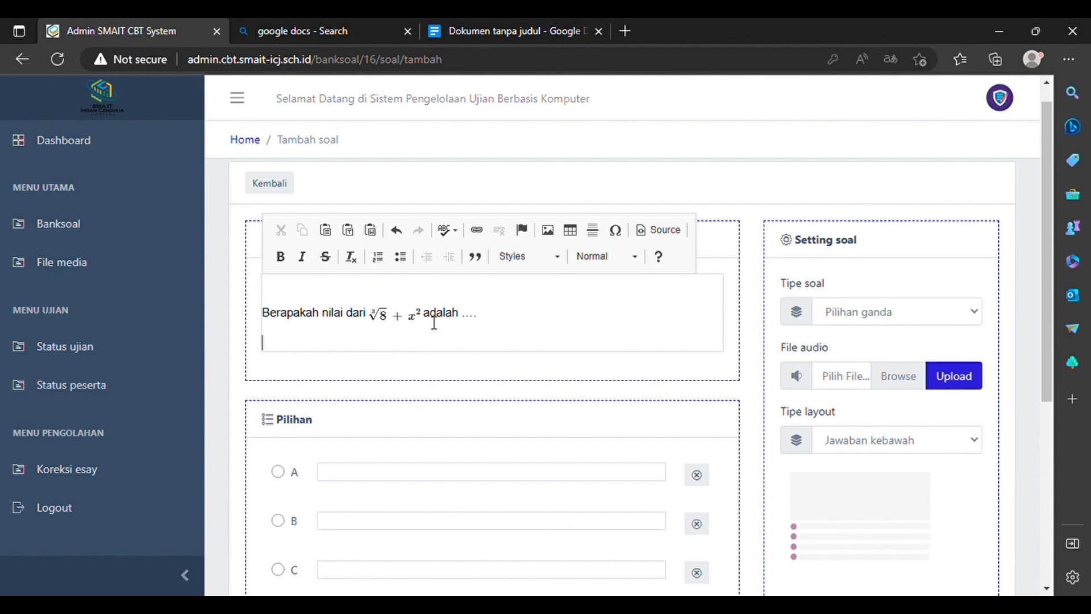
Examine up close how the pasted equation sits as an image within the question text
click(408, 321)
click(446, 313)
scroll(402, 319, up, 5)
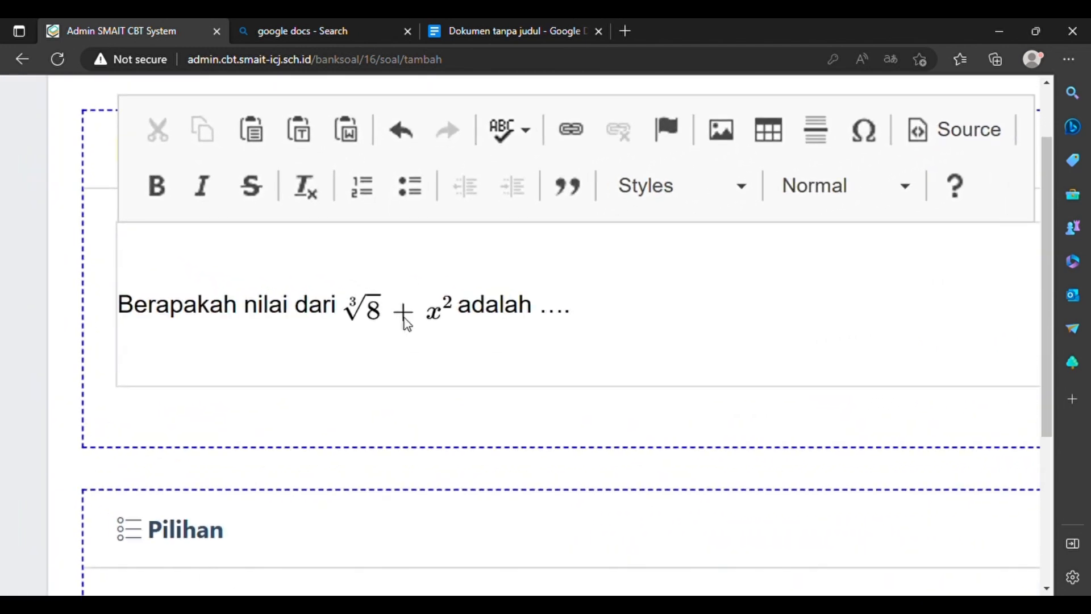
click(420, 315)
click(500, 307)
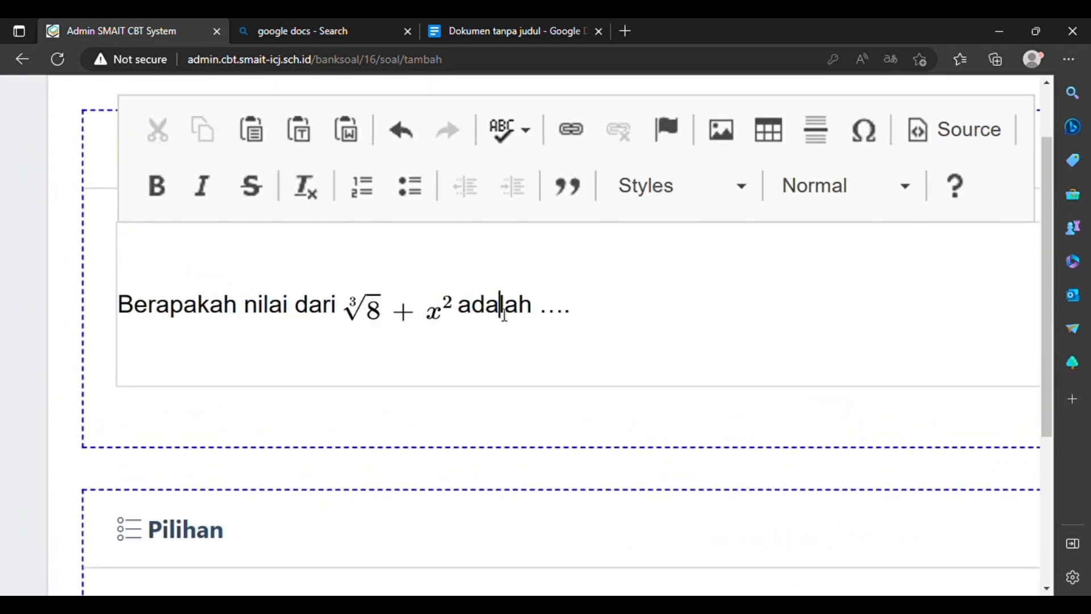
click(412, 308)
scroll(409, 299, down, 5)
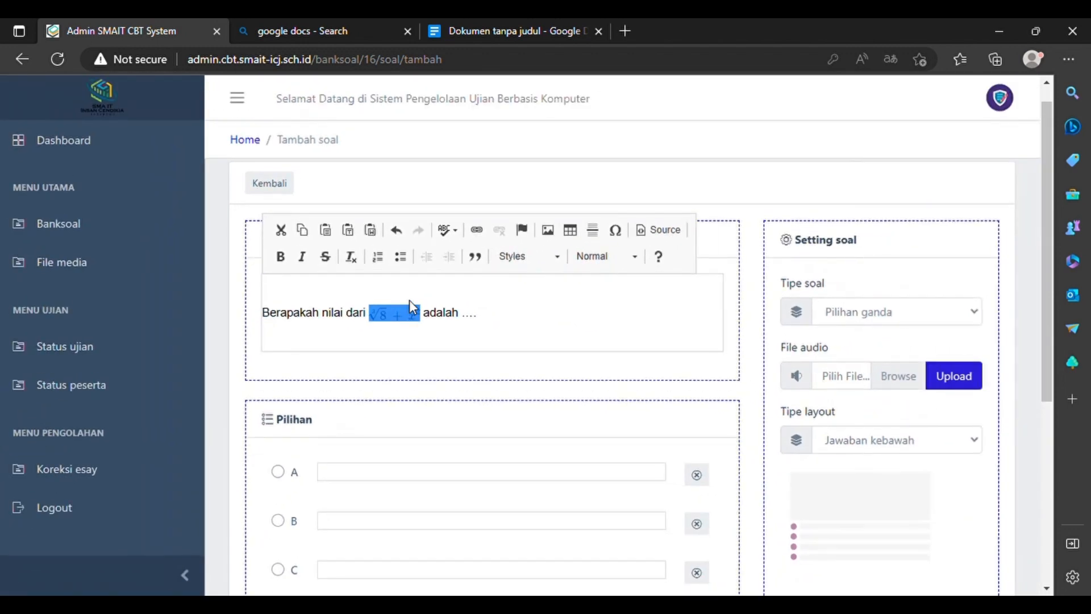
Remove the blank lines below and above the pasted question text
click(470, 323)
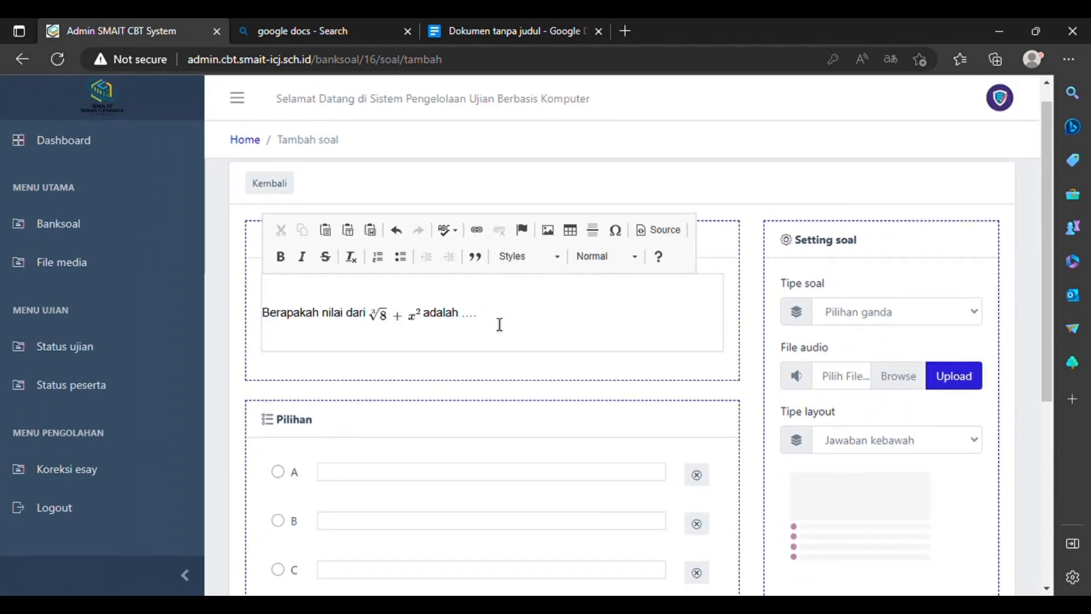
key(Return)
key(BackSpace)
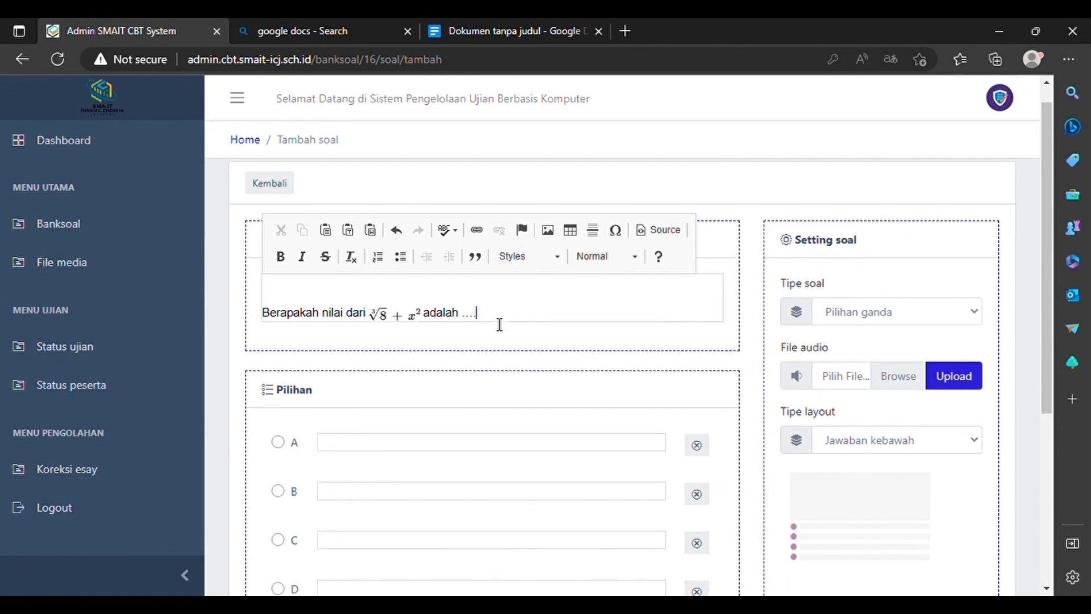
click(272, 323)
key(BackSpace)
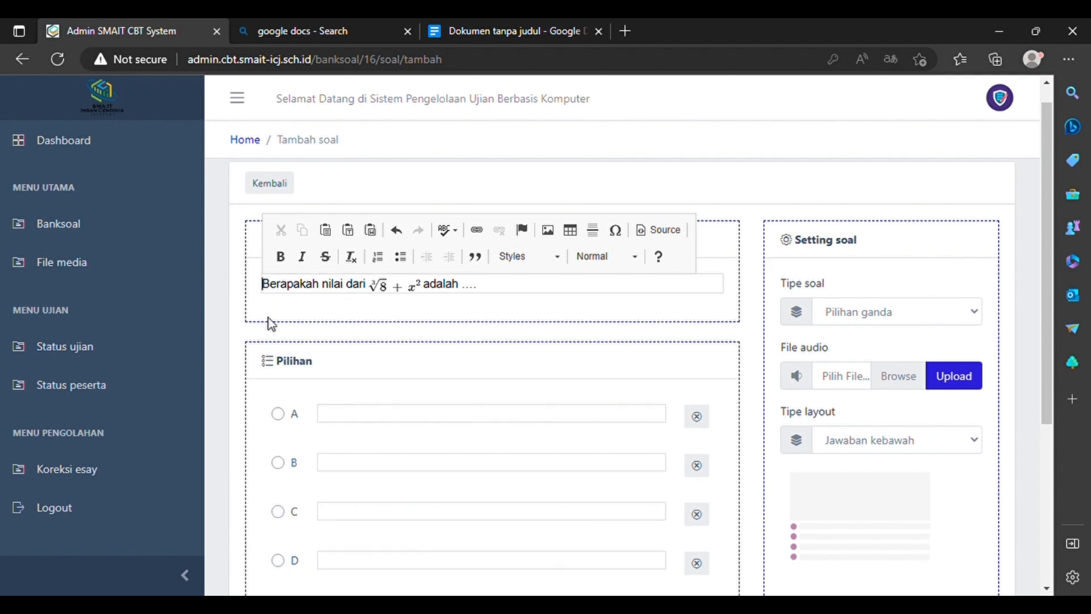
Add the line "Gambar apakah dibawah ini ...." below the equation question, separated by blank space and followed by a new line
click(517, 294)
key(Return)
key(Return)
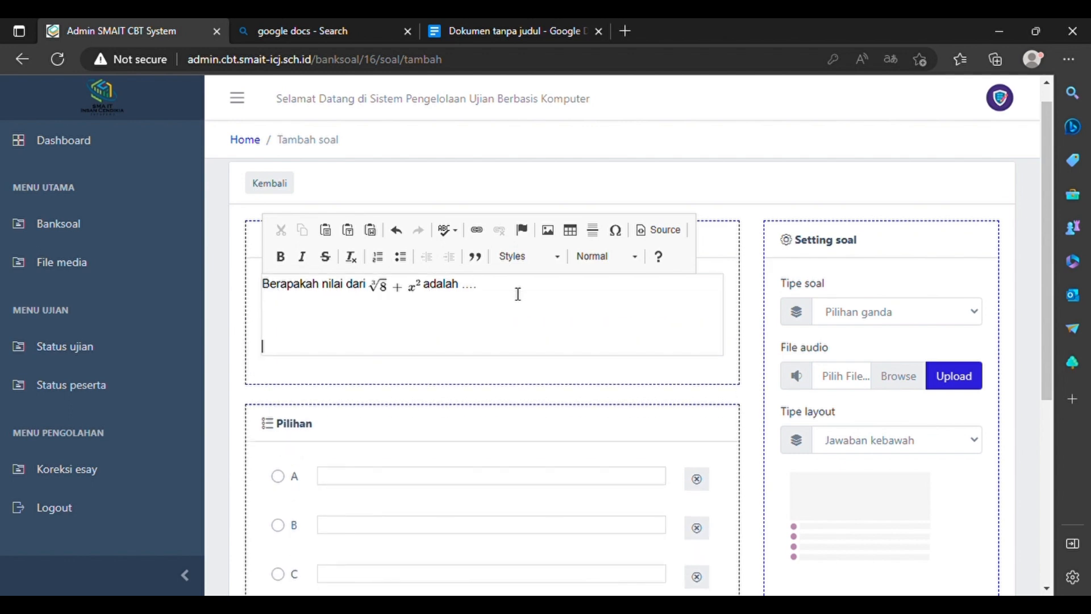
text(Gambar apakah dibawah in)
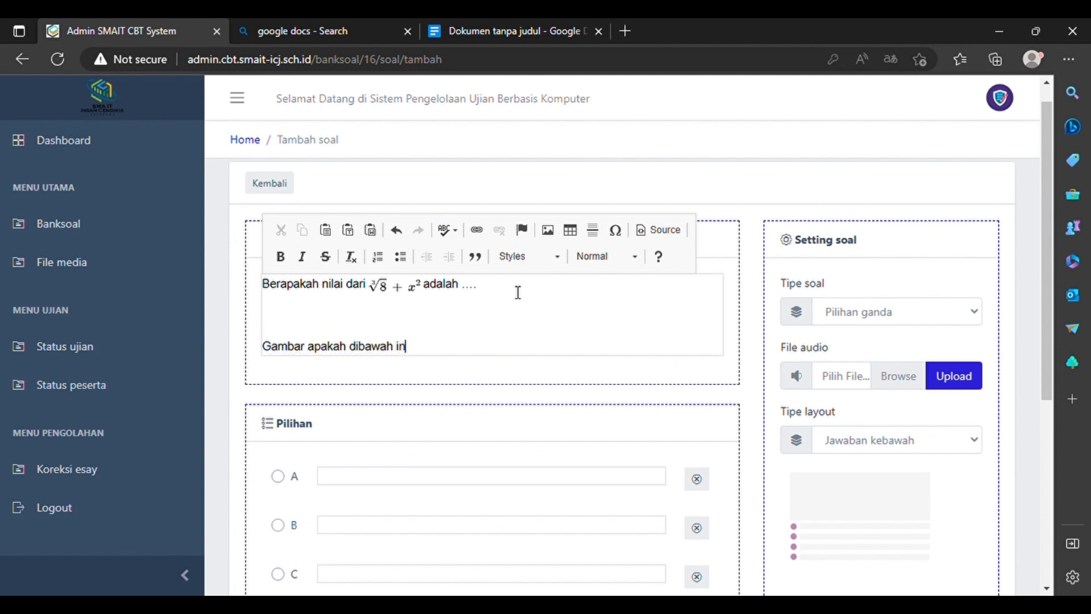
text(i ....)
key(Return)
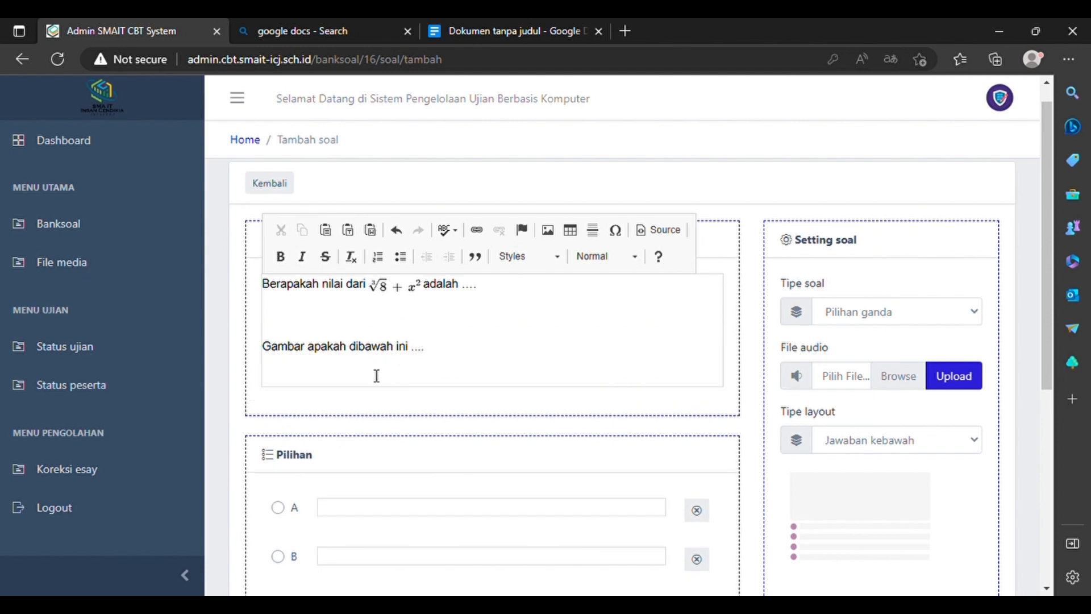
Paste a Google Docs icon from the Bing image results below the "Gambar apakah dibawah ini ...." line and delete it again
click(316, 33)
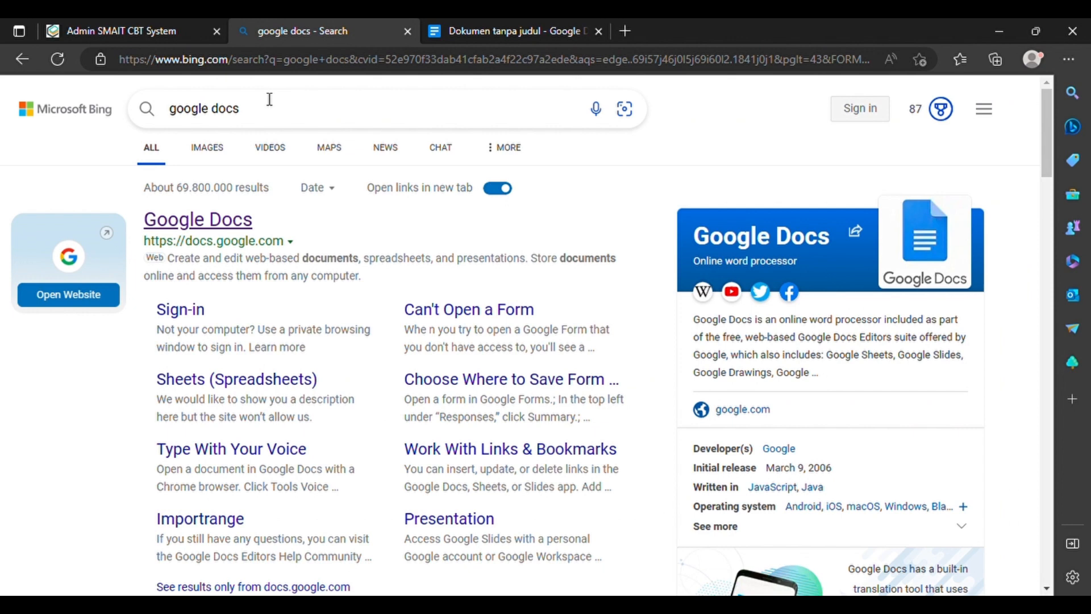
click(218, 153)
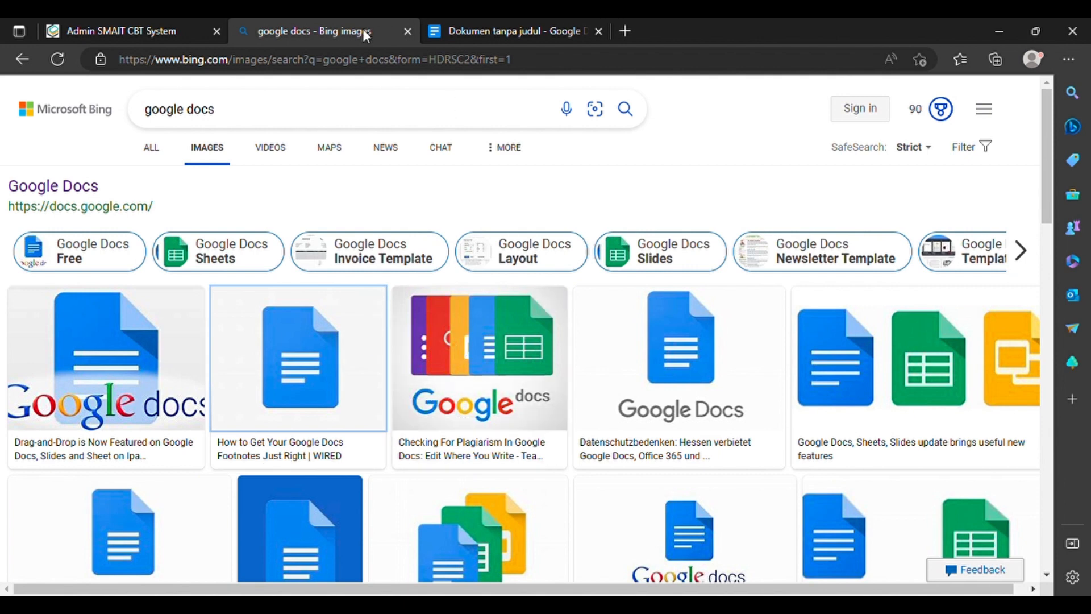
click(160, 22)
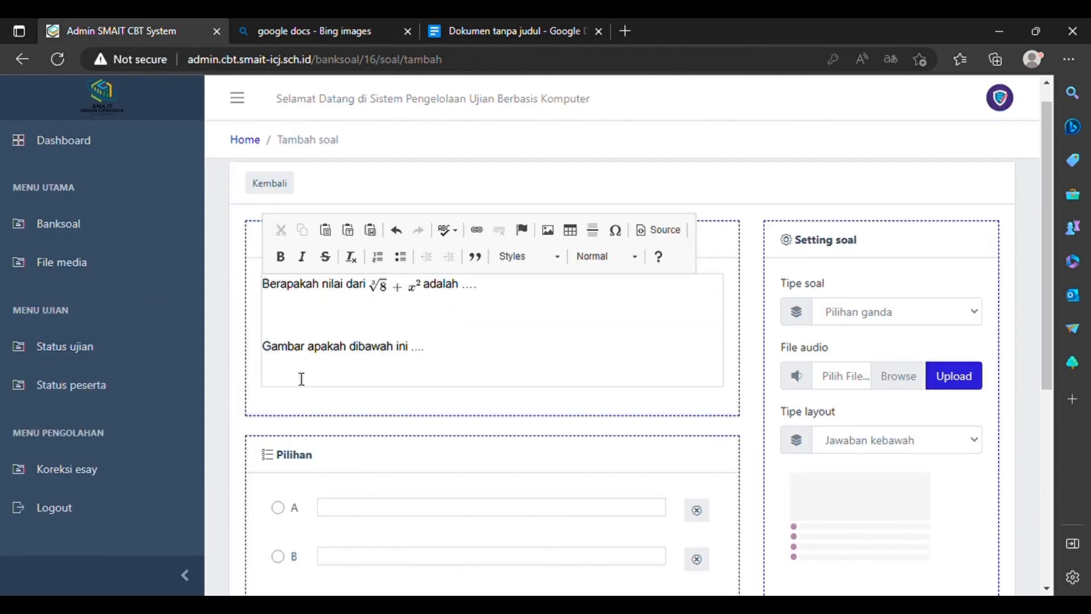
key(ctrl+v)
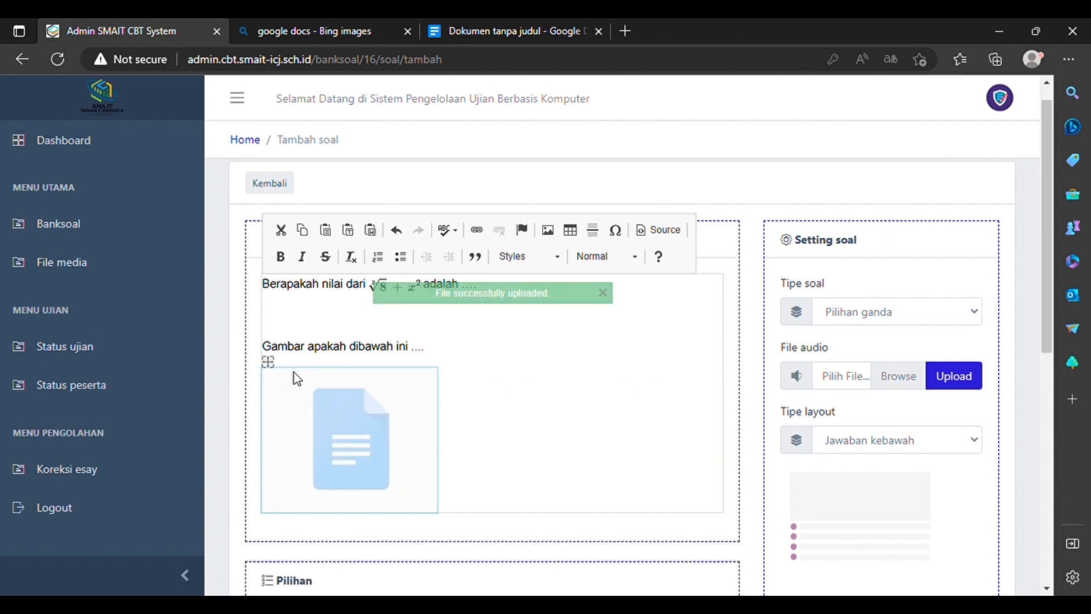
click(478, 453)
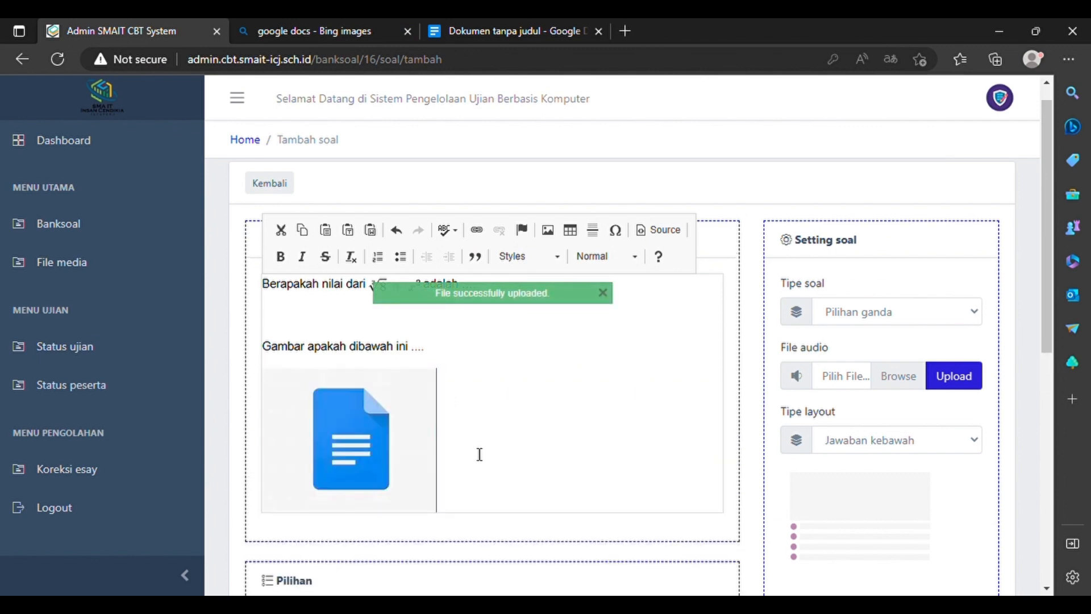
click(343, 434)
click(475, 474)
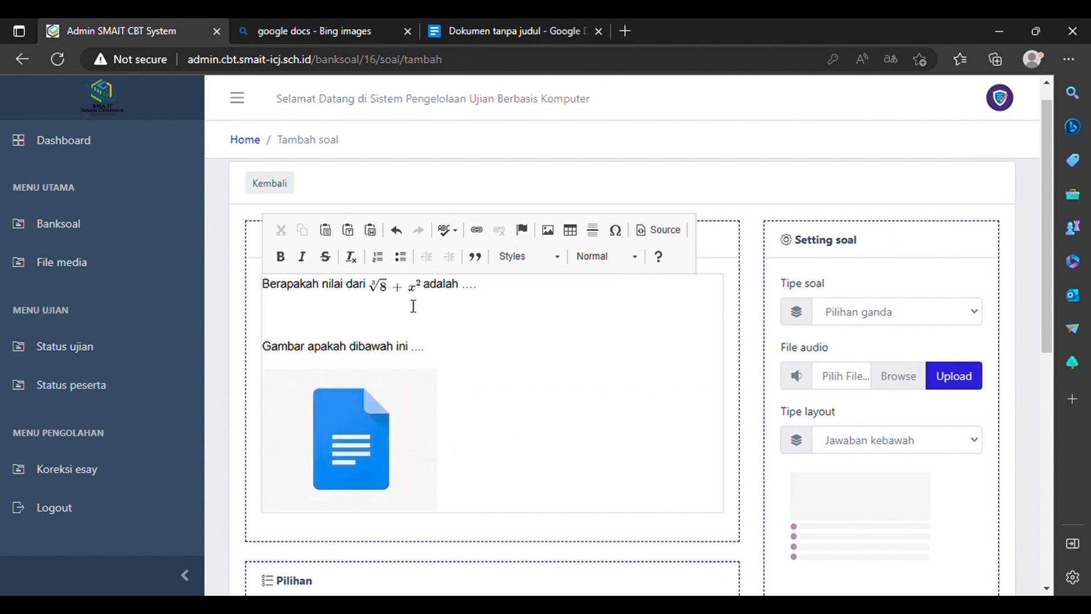
click(365, 436)
key(Delete)
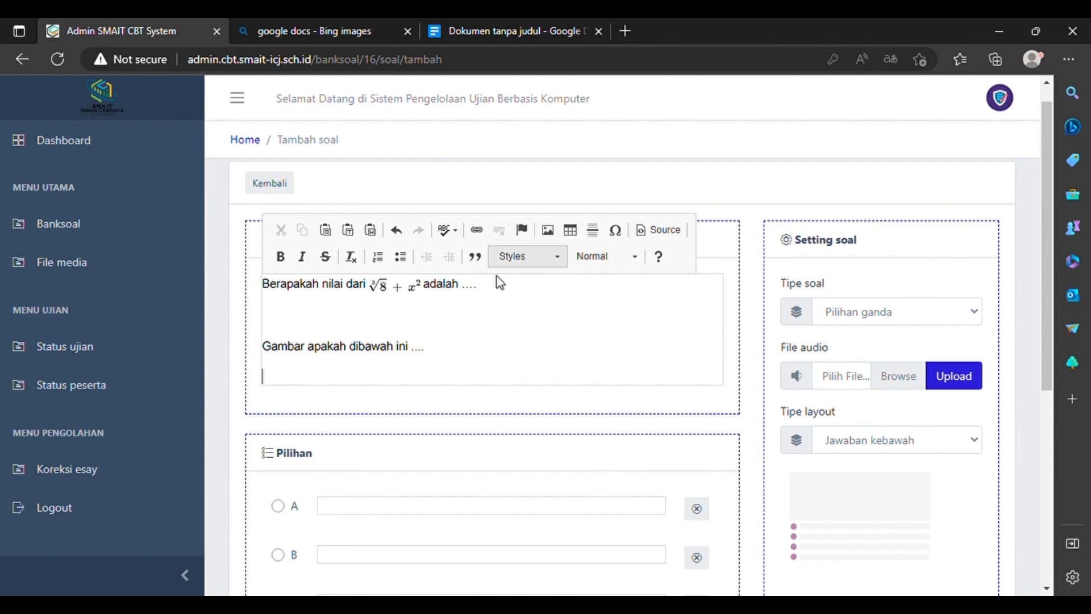
Fill in answer options A to D of the question with 1, 2, 3 and 4
scroll(395, 385, down, 2)
click(397, 403)
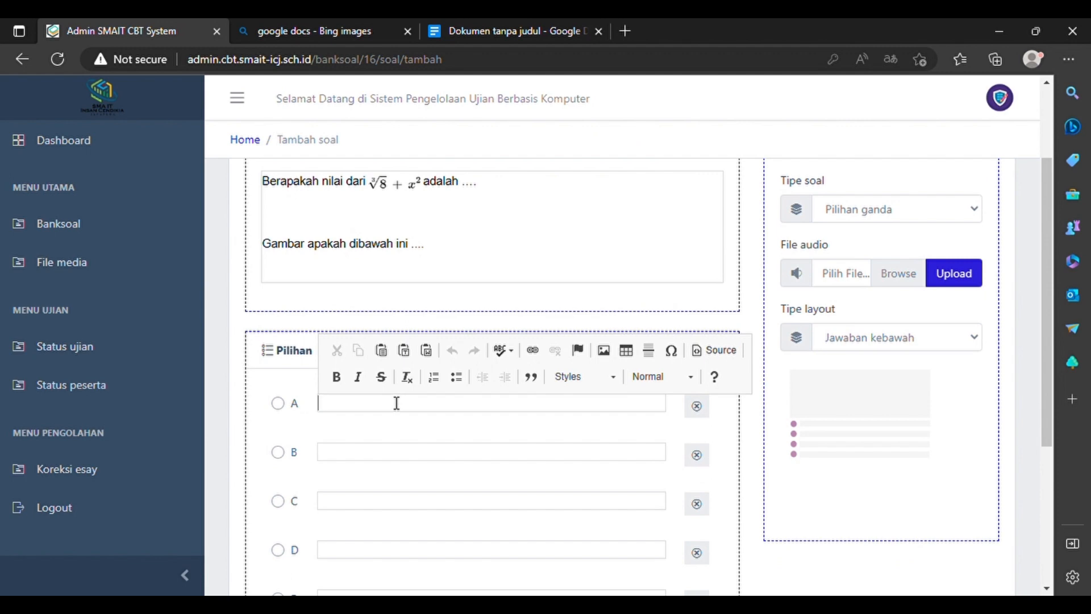
scroll(389, 398, down, 1)
click(387, 433)
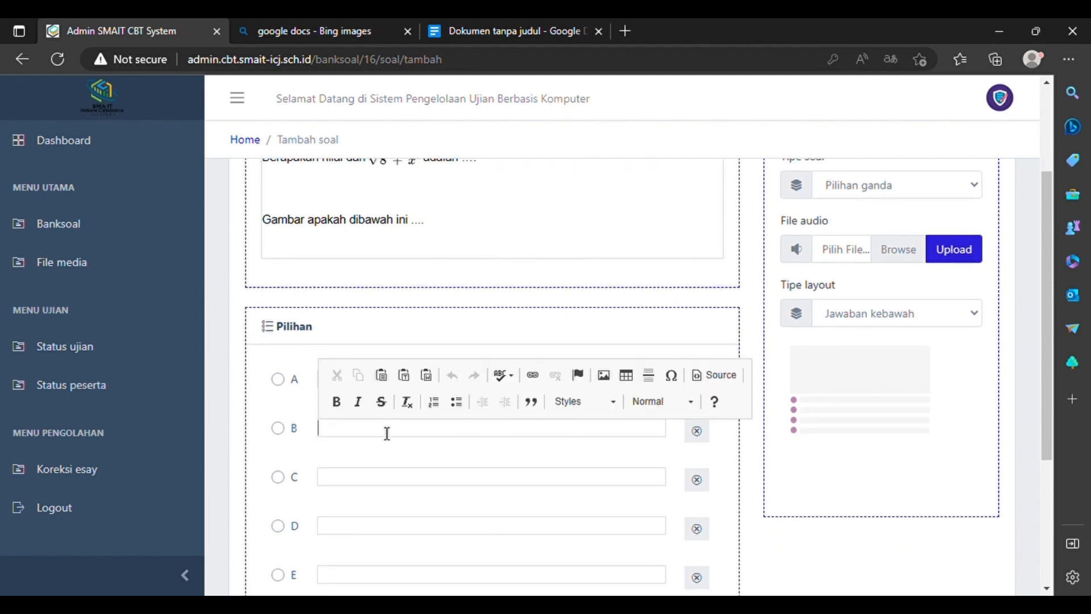
text(2)
click(357, 482)
text(3)
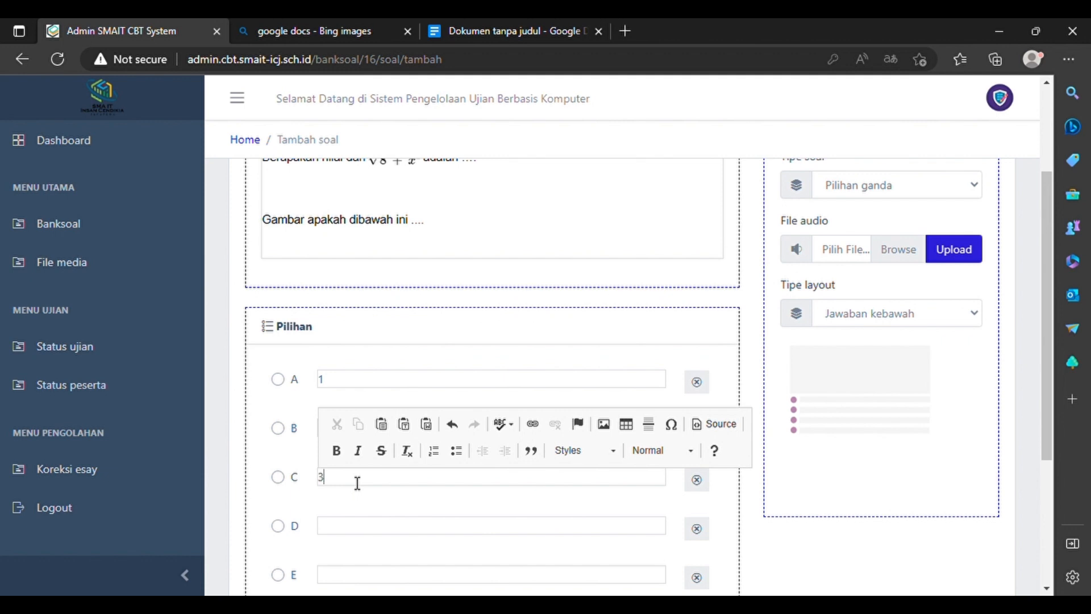
click(353, 528)
text(4)
scroll(350, 532, down, 2)
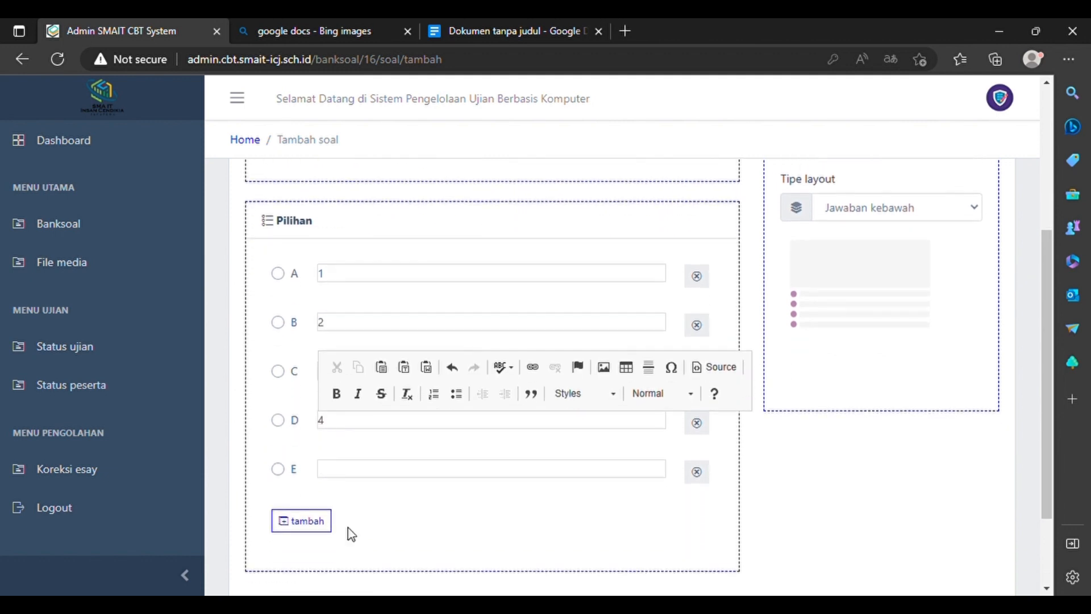
Remove the empty answer option E and mark option C as the correct answer
click(341, 472)
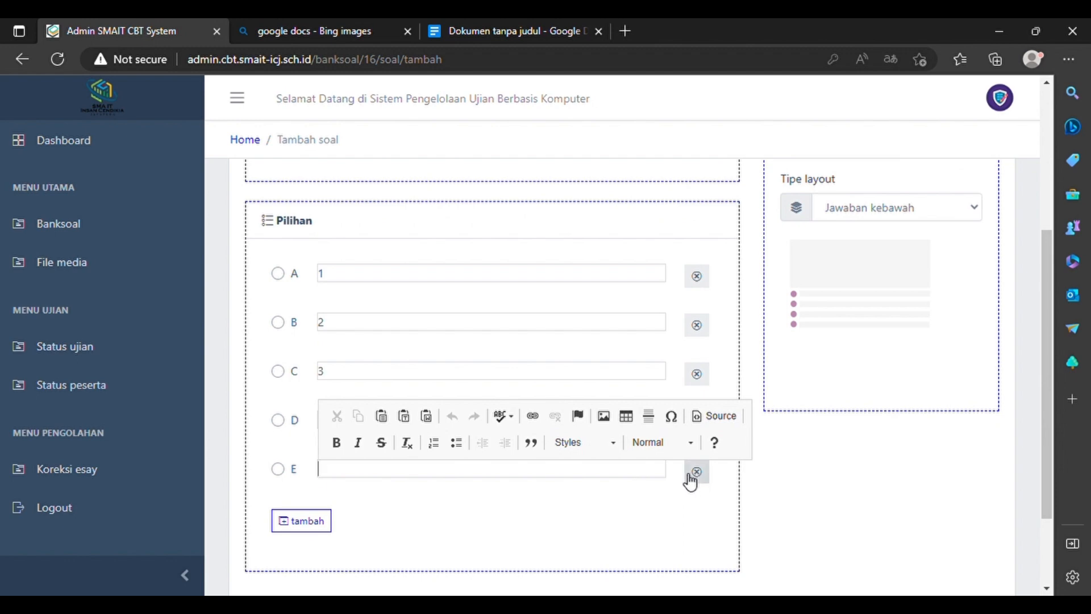
click(707, 478)
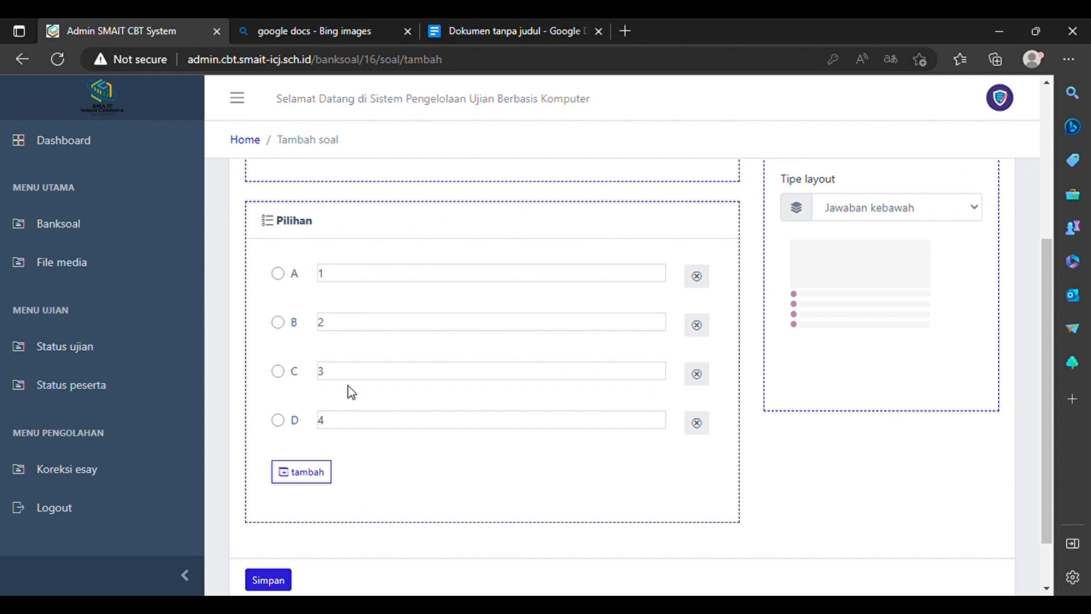
click(278, 372)
scroll(536, 442, up, 1)
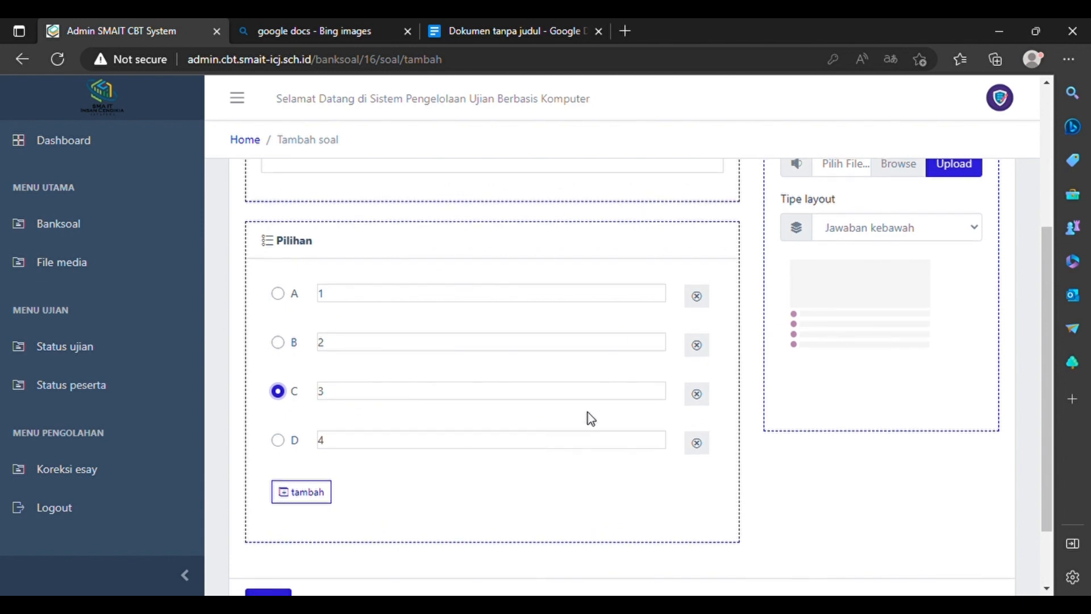
Set the answer layout to Jawaban 2 kolom (3x2), keep the question type Pilihan ganda, and save the question
scroll(828, 266, up, 1)
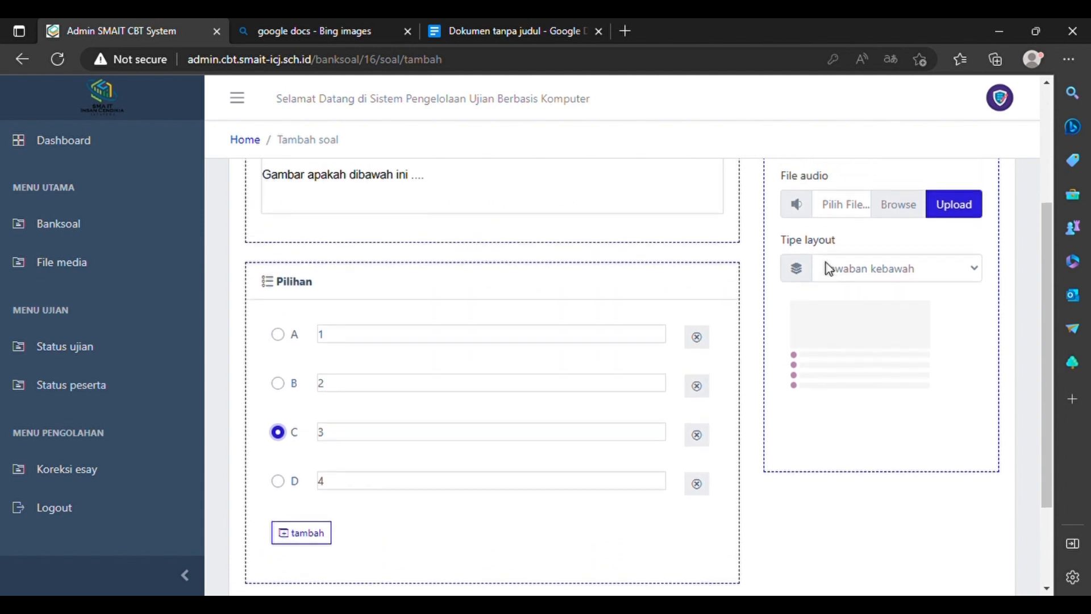
click(910, 292)
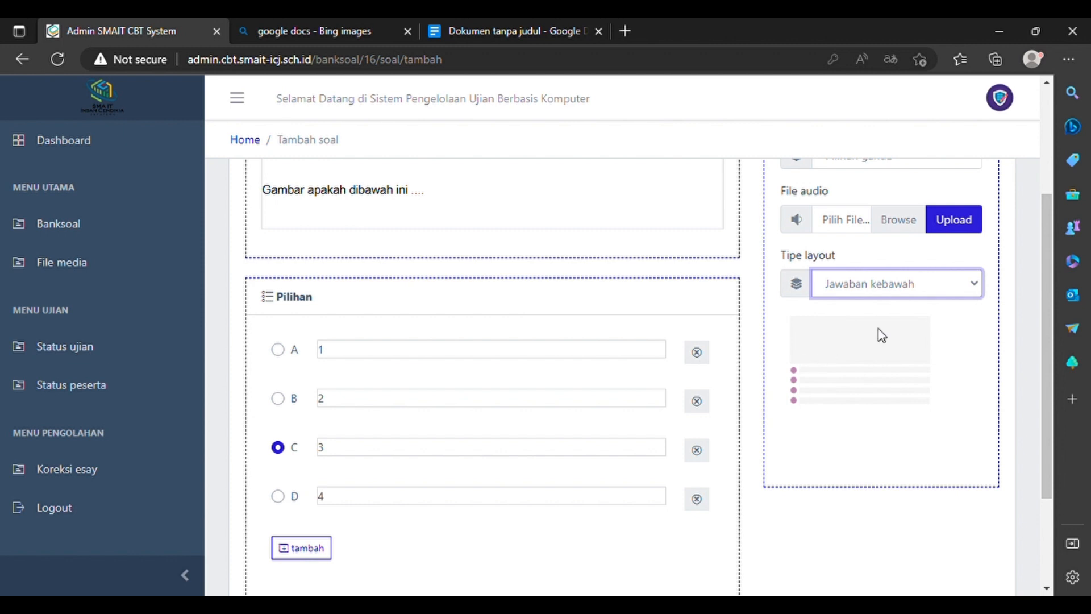
key(Down)
scroll(847, 330, up, 2)
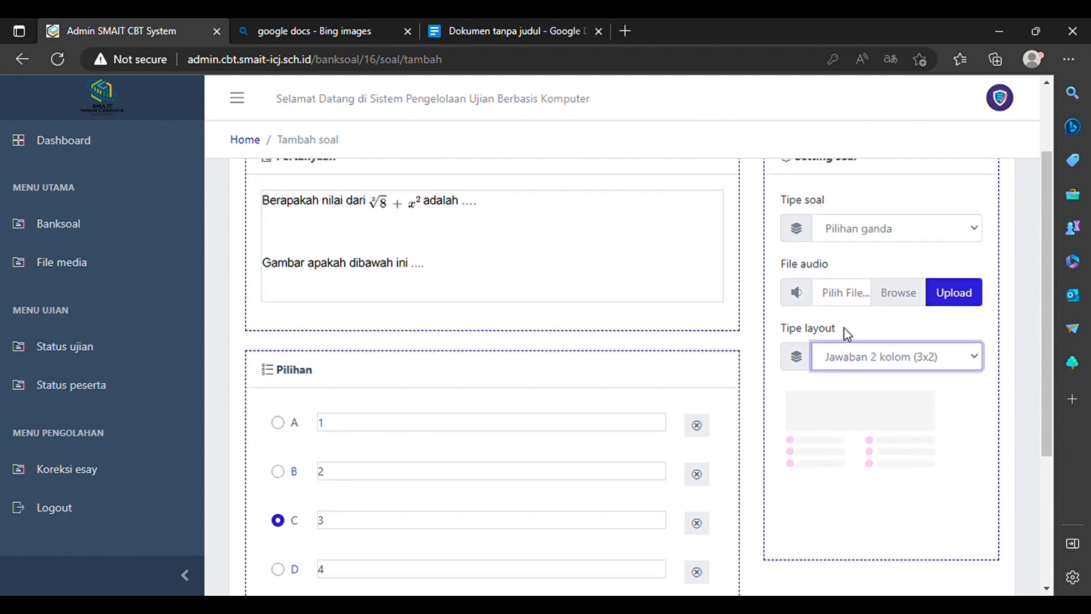
click(910, 250)
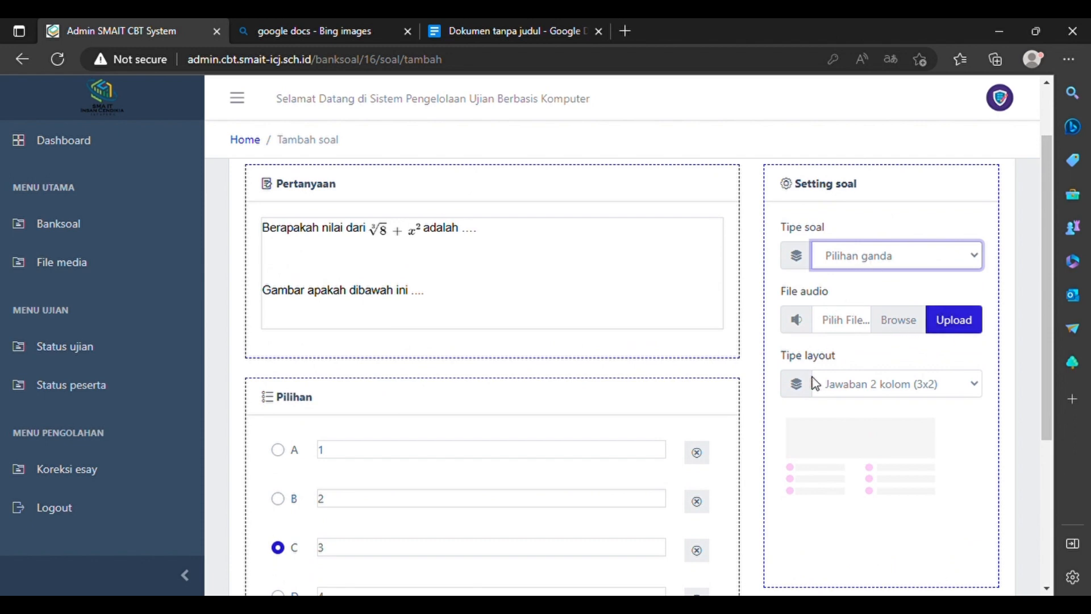
scroll(782, 430, down, 4)
click(267, 514)
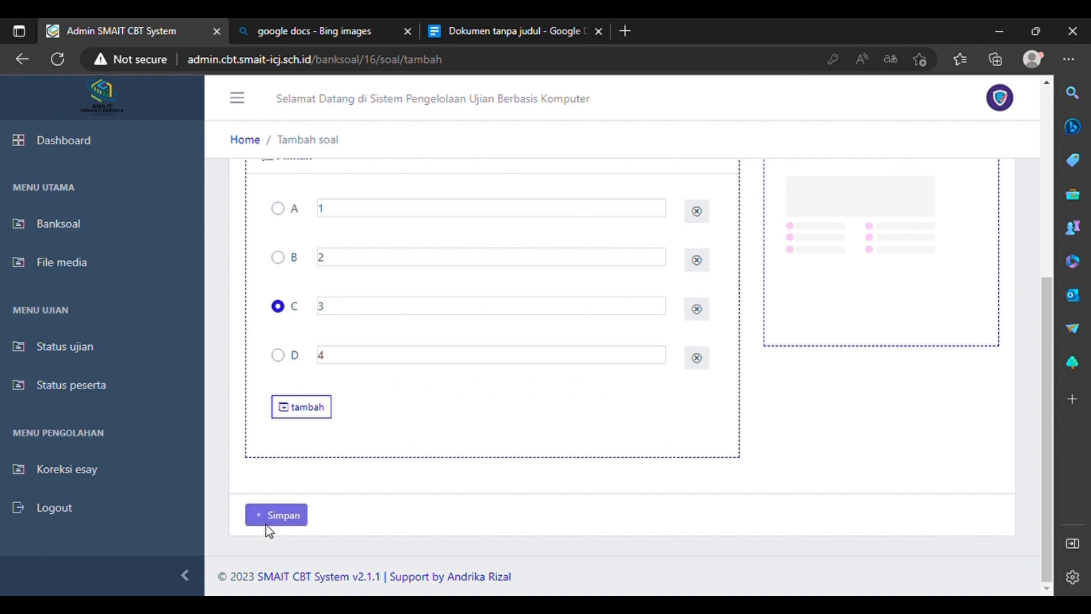
scroll(360, 436, up, 4)
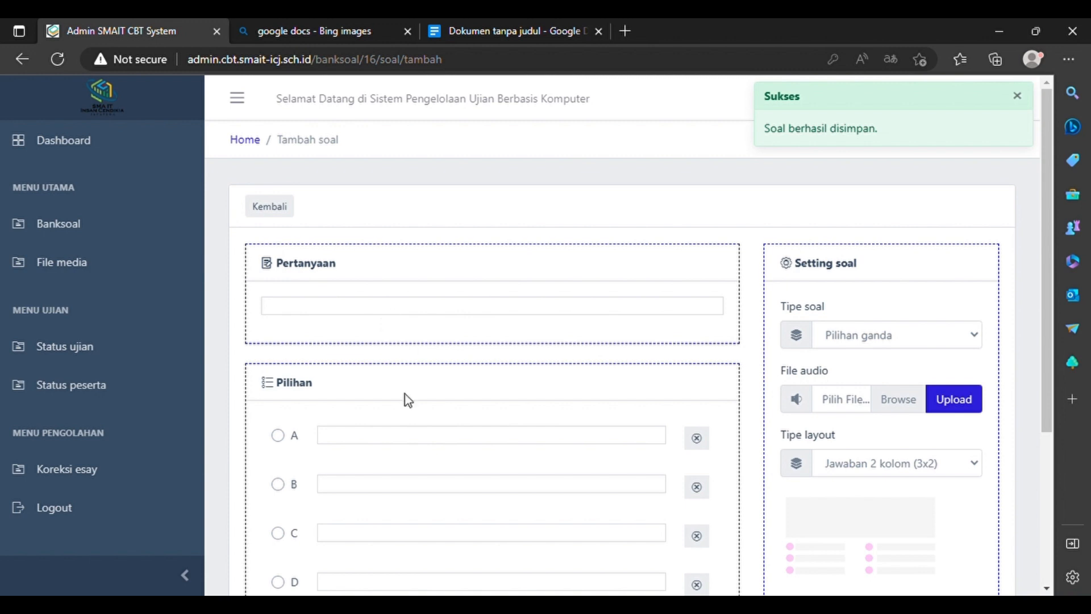
Enter filler text as the question and as option A of the new blank form, and clear both fields again
scroll(418, 440, down, 1)
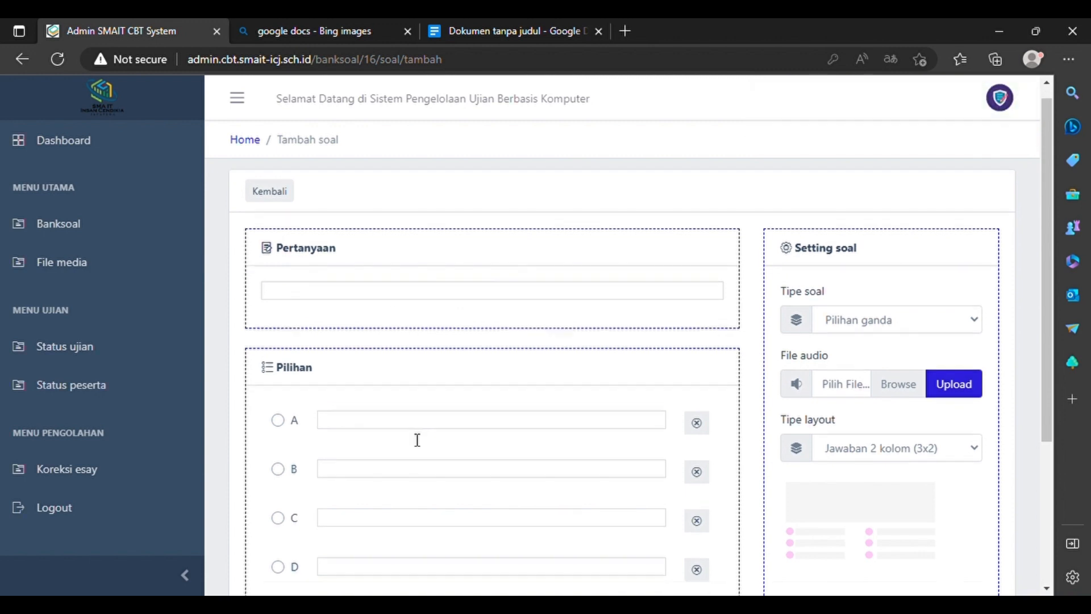
scroll(417, 440, down, 1)
scroll(418, 440, up, 1)
click(373, 321)
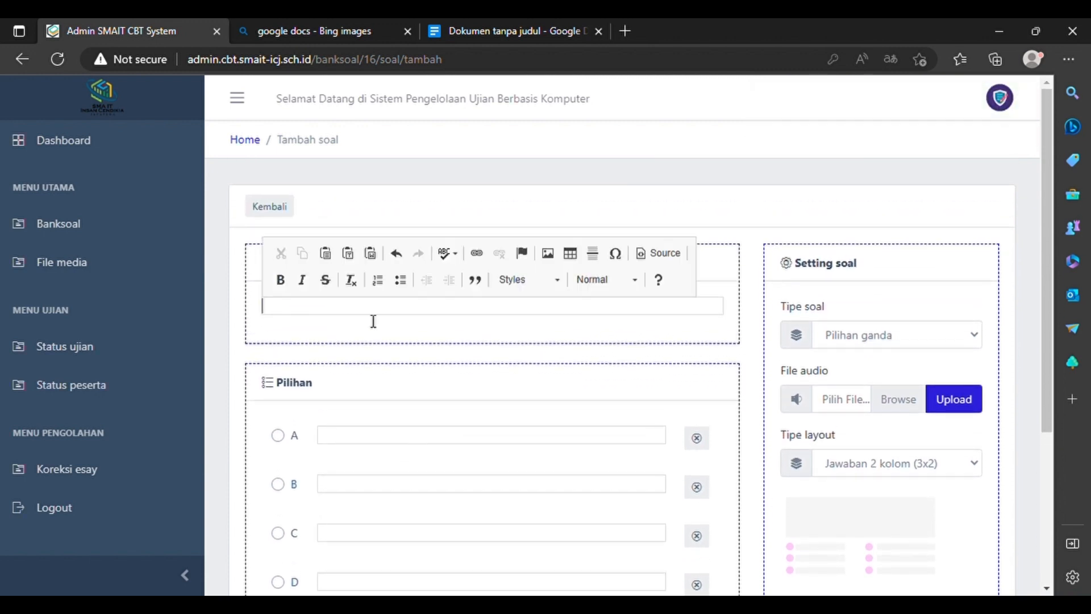
text(asasasassaa)
click(368, 450)
text(saasas)
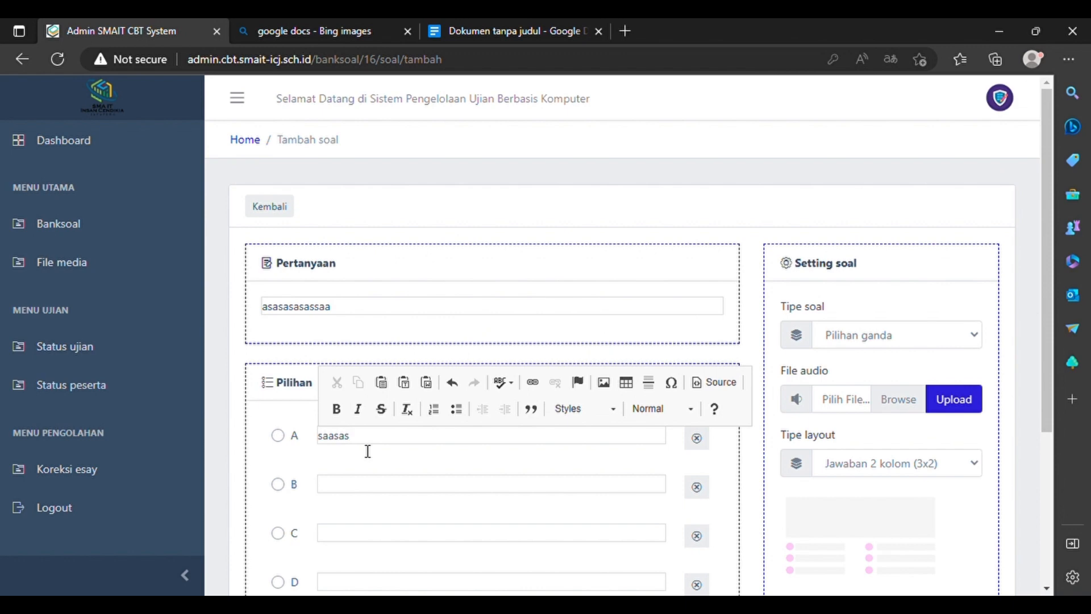
key(ctrl+a)
key(BackSpace)
click(338, 321)
key(ctrl+a)
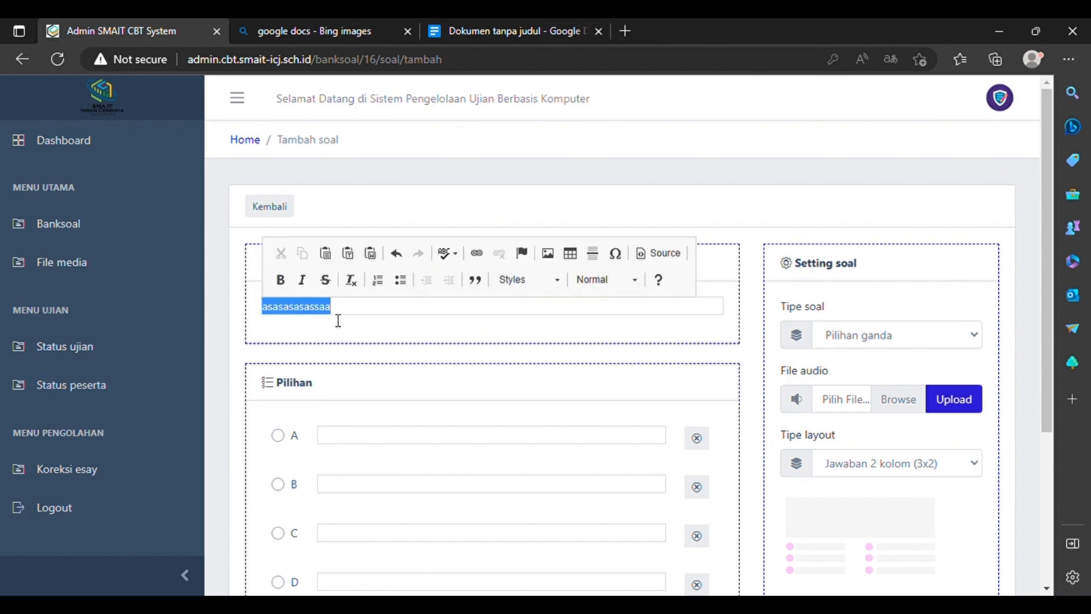
key(BackSpace)
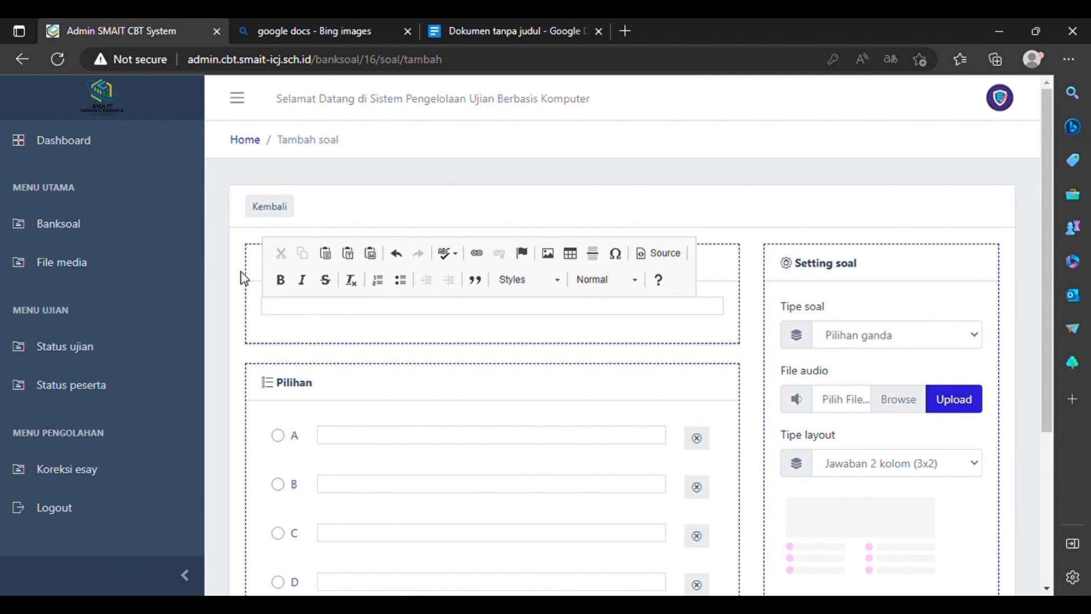
click(243, 277)
click(326, 318)
click(326, 337)
click(319, 312)
click(360, 183)
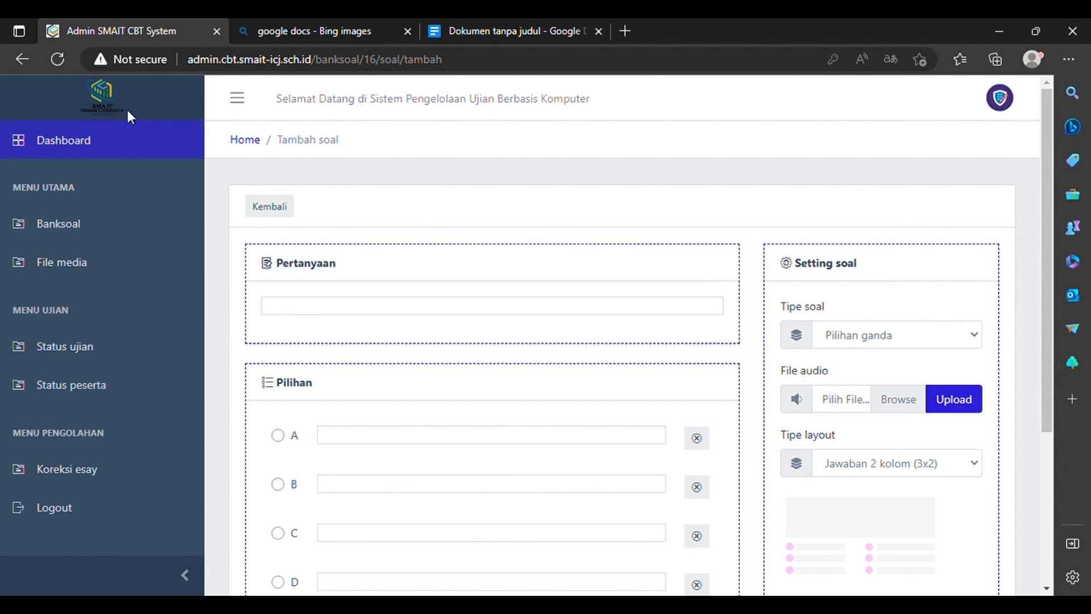
Reload the blank question form and return to the question list of the bank
click(58, 60)
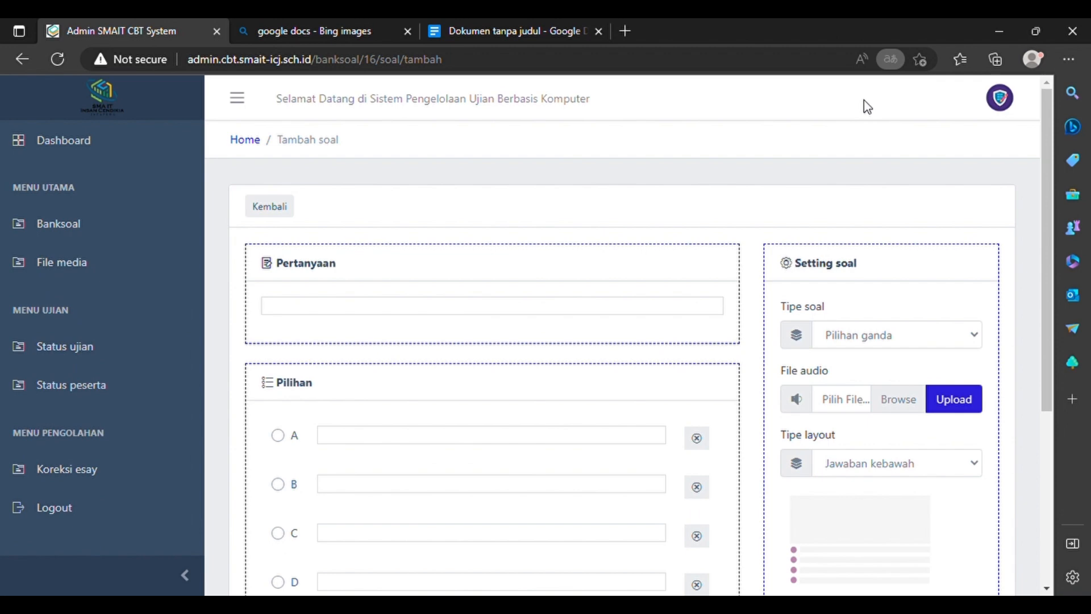
click(414, 314)
click(480, 205)
click(288, 210)
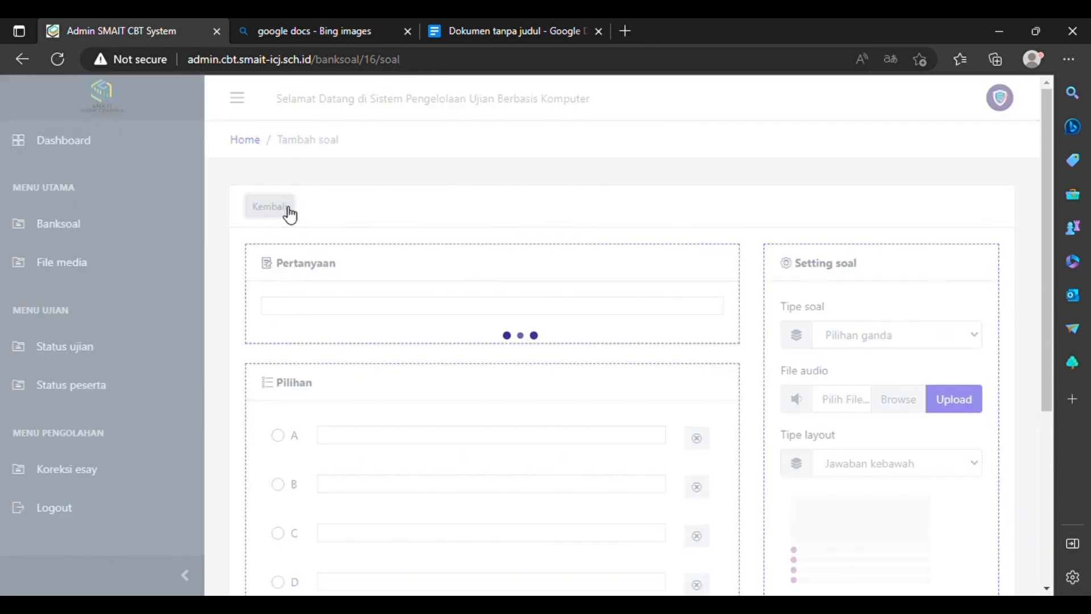
Close the Bing image results page and look over the saved question in the Manage Soal list
scroll(592, 312, down, 1)
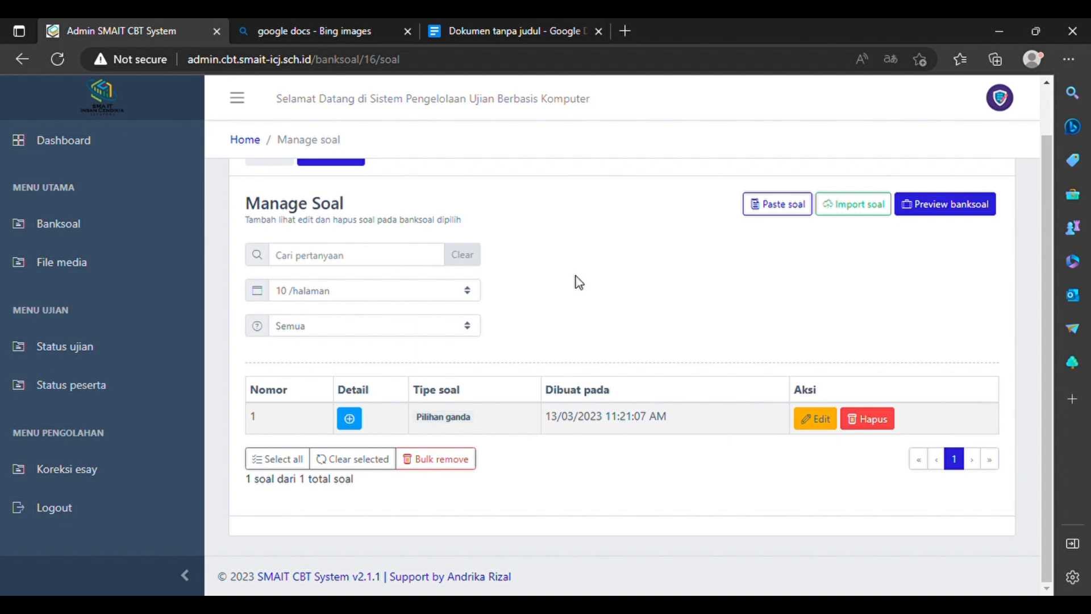
click(411, 31)
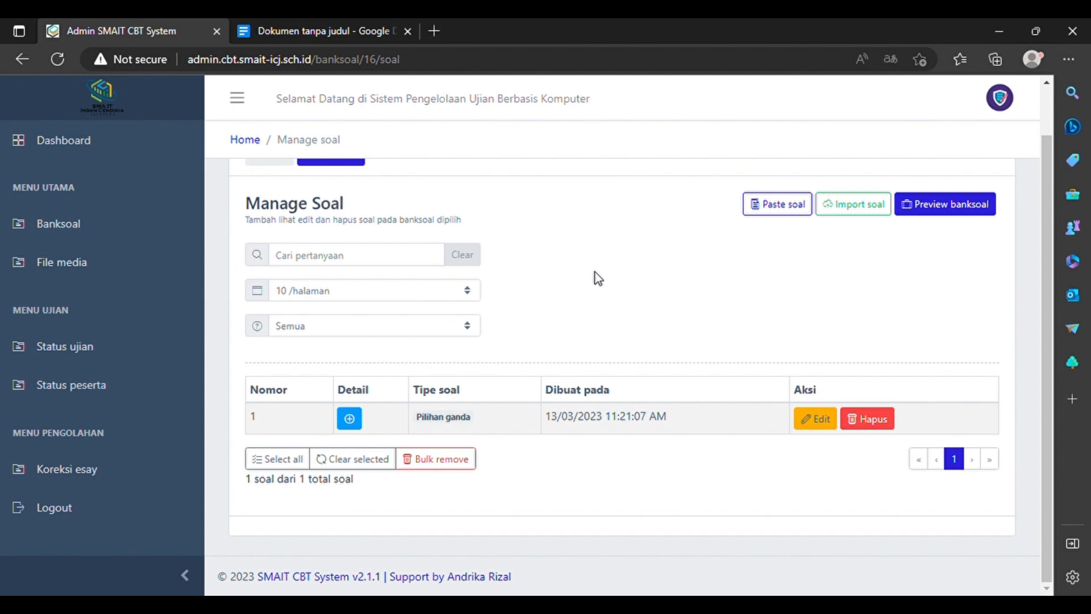
scroll(610, 264, up, 1)
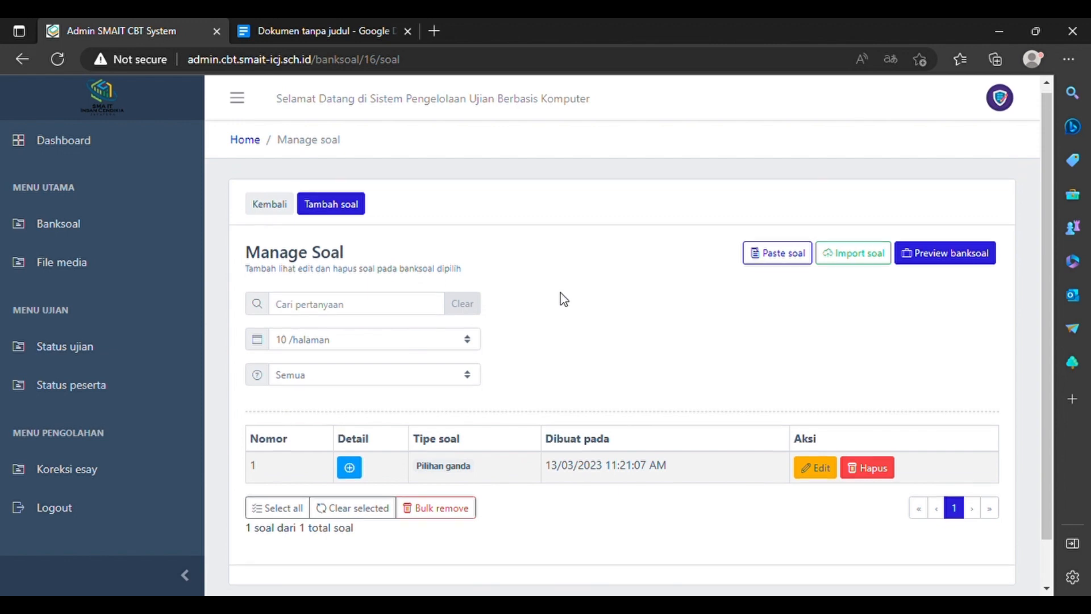
scroll(562, 299, down, 1)
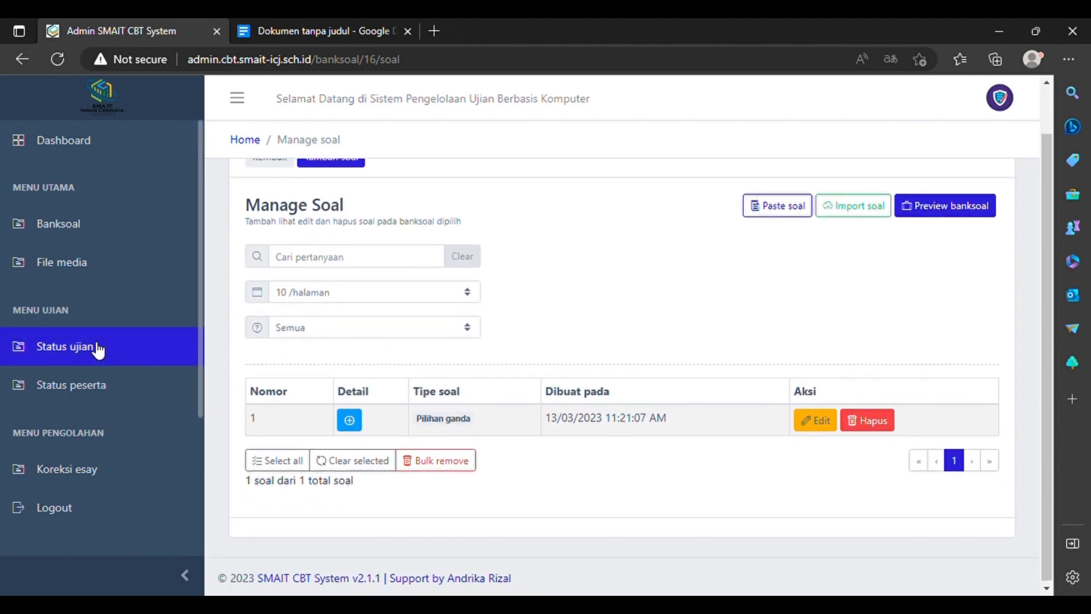
scroll(170, 350, down, 1)
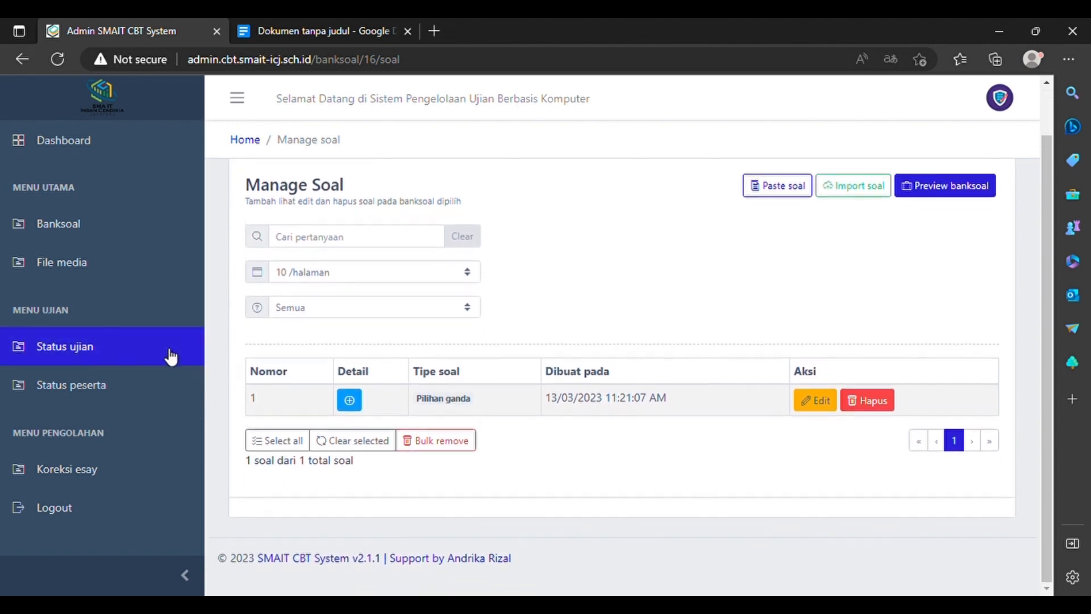
scroll(169, 357, up, 2)
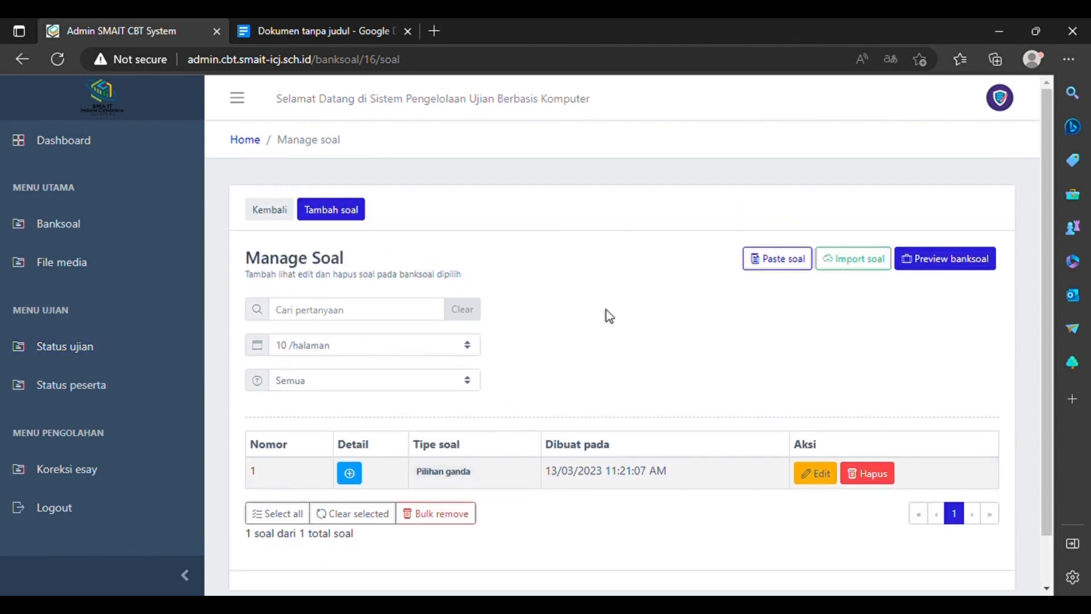